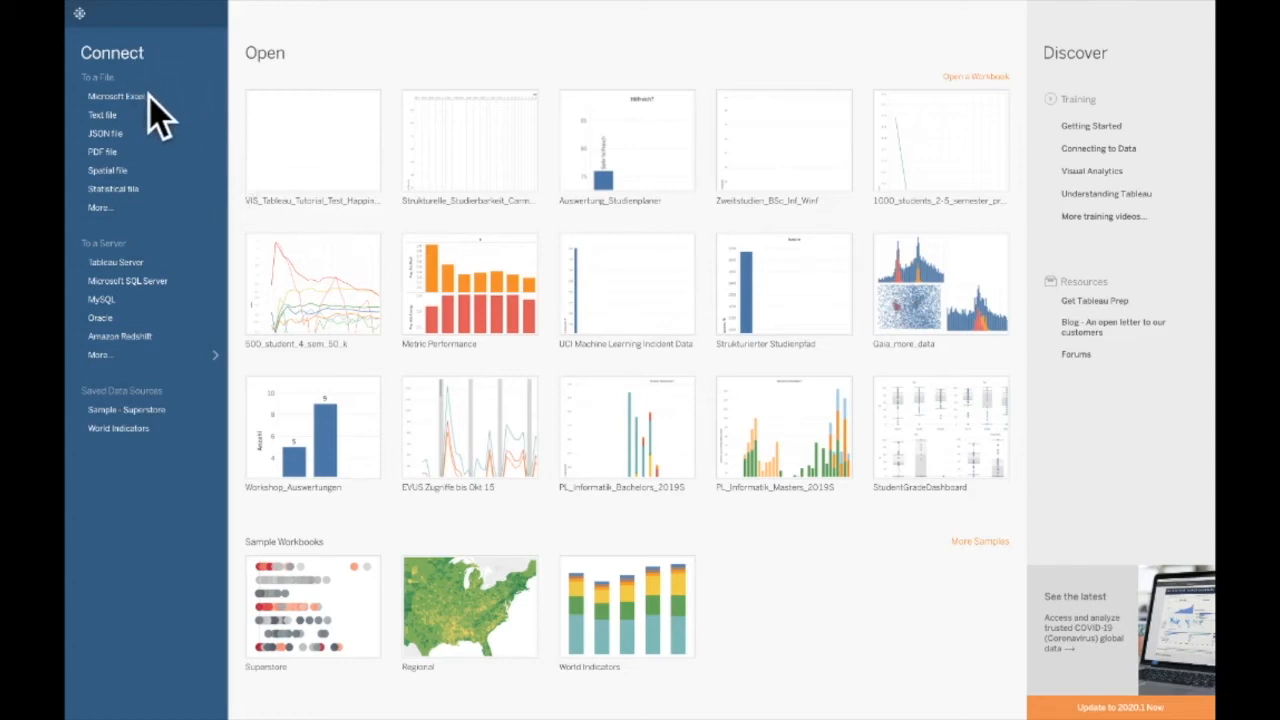
Connect to the text file happiness_development.csv in the Happiness-Teaching-Dataset-master folder
left_click(103, 116)
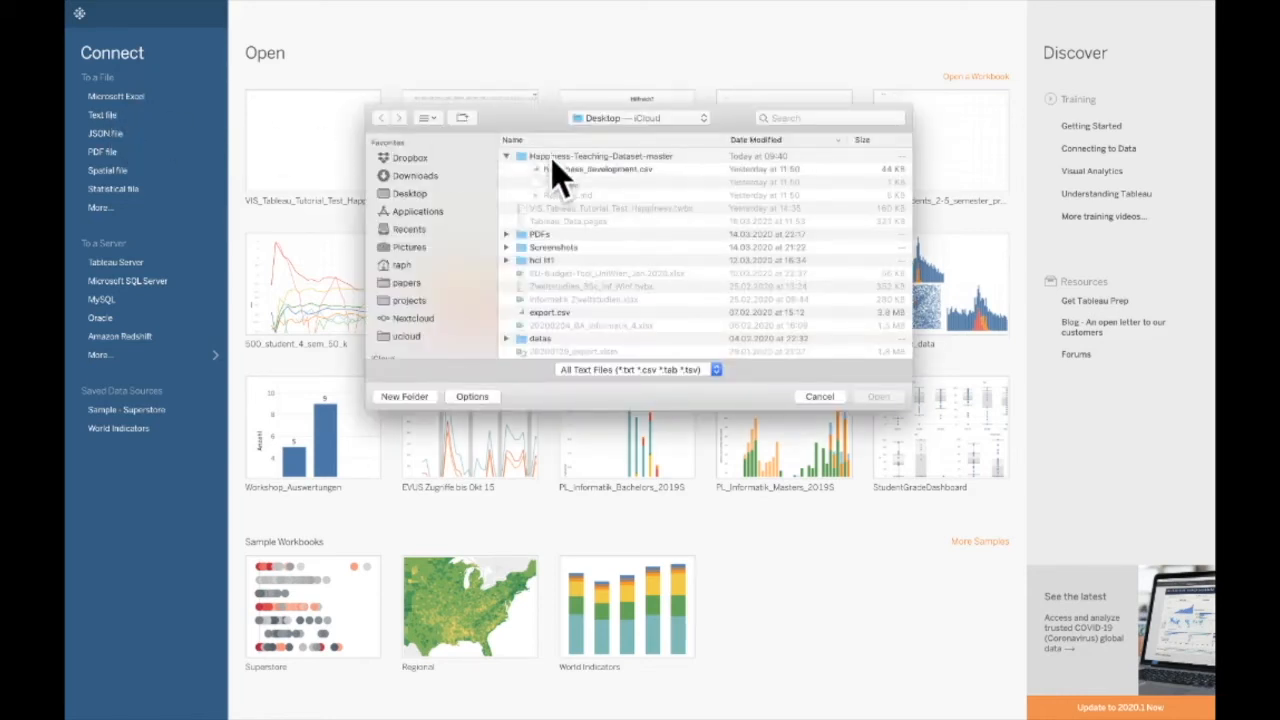
left_click(605, 170)
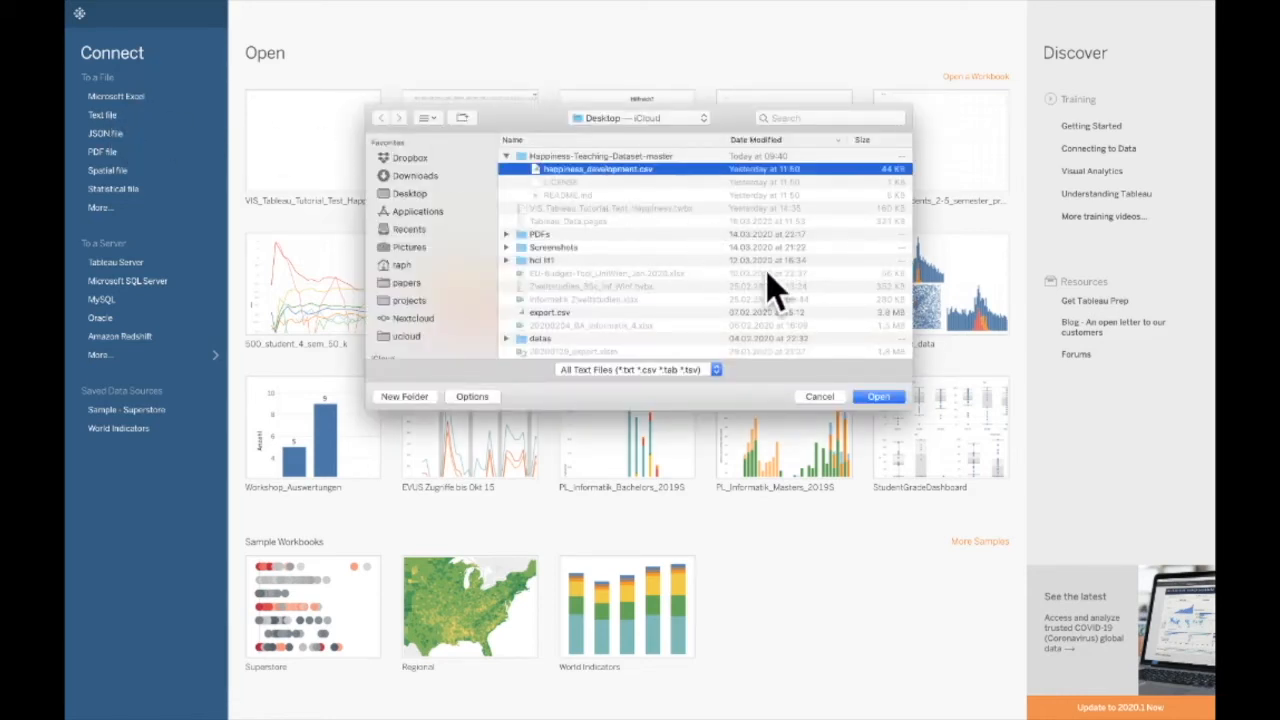
left_click(880, 397)
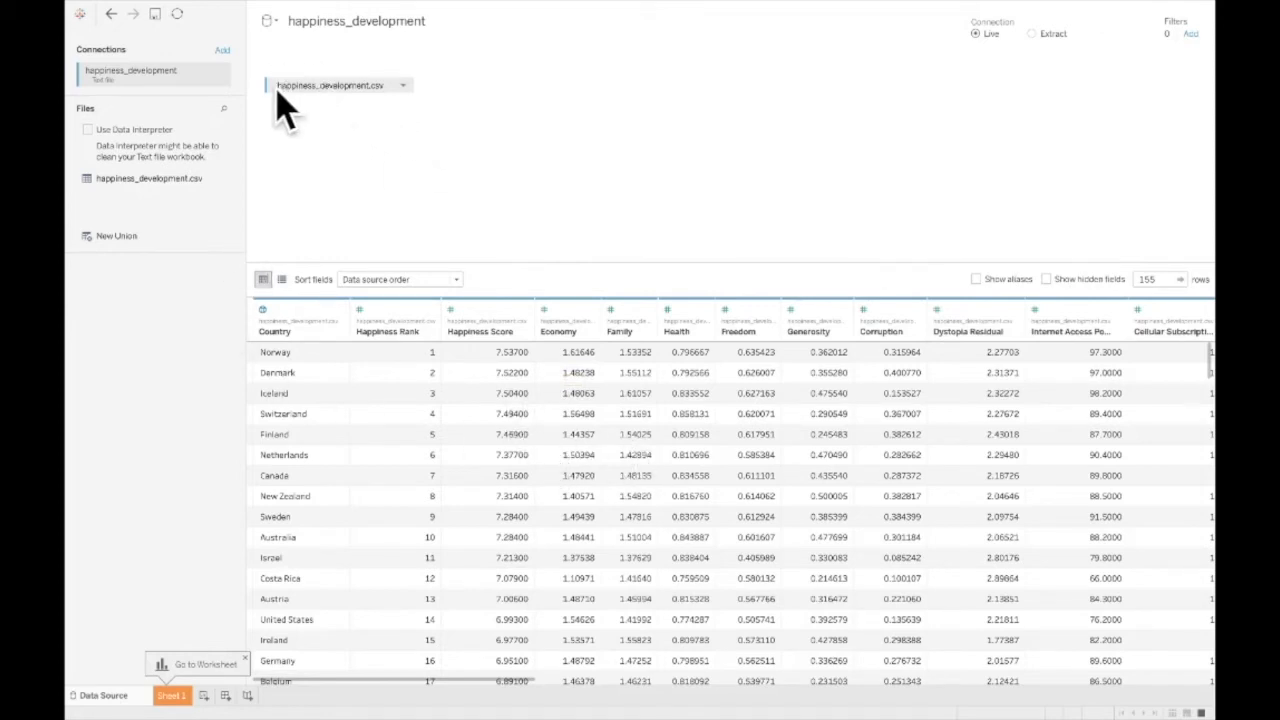
Set the locale in the text file properties of happiness_development.csv to English (United States)
left_click(403, 86)
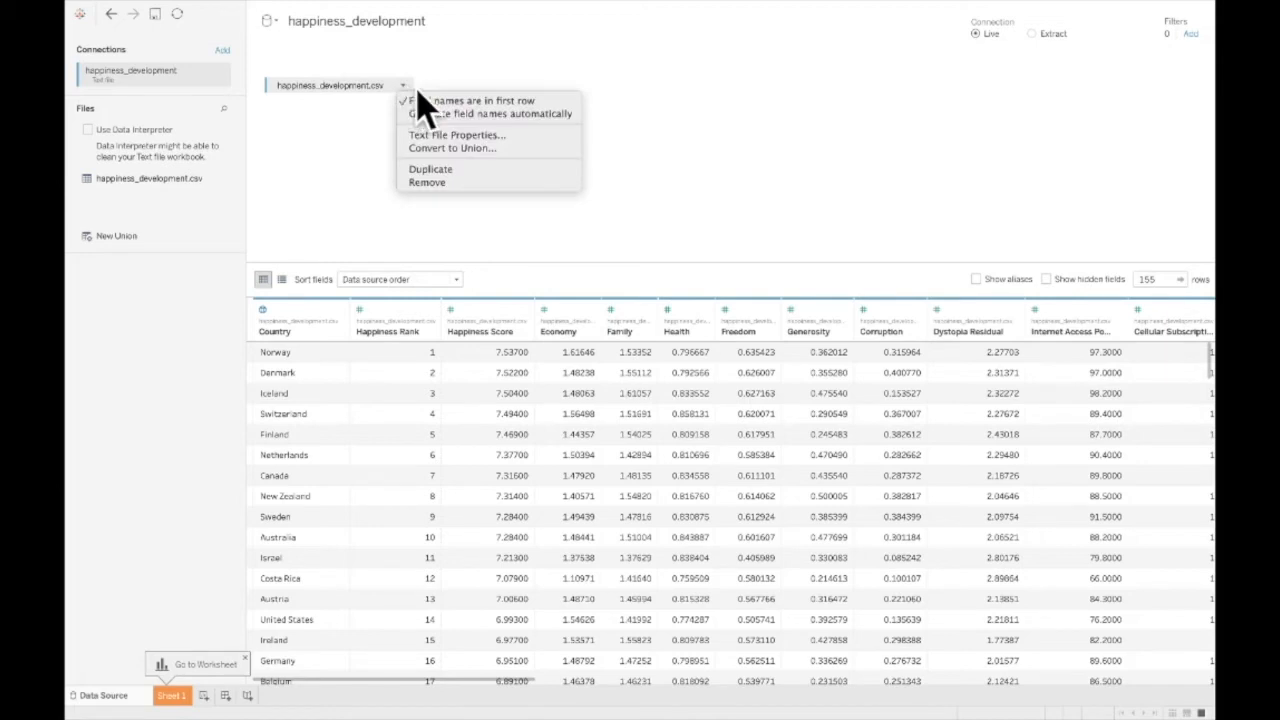
left_click(544, 134)
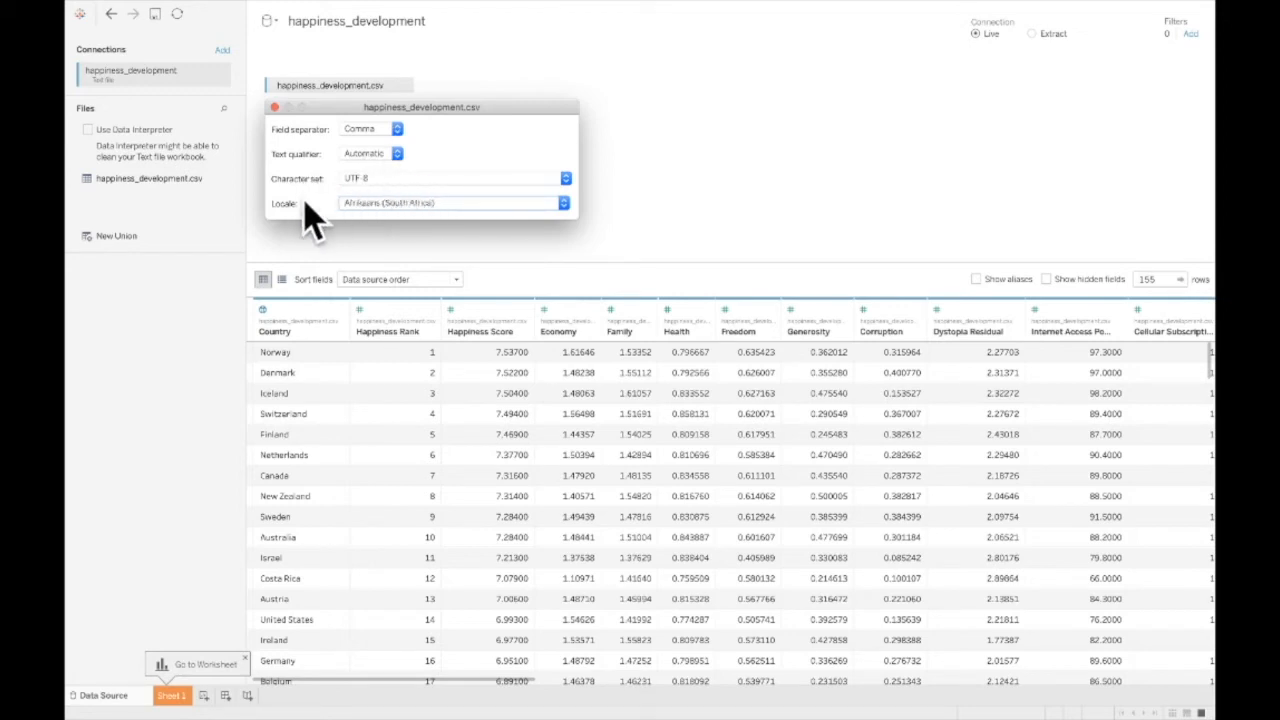
left_click(486, 206)
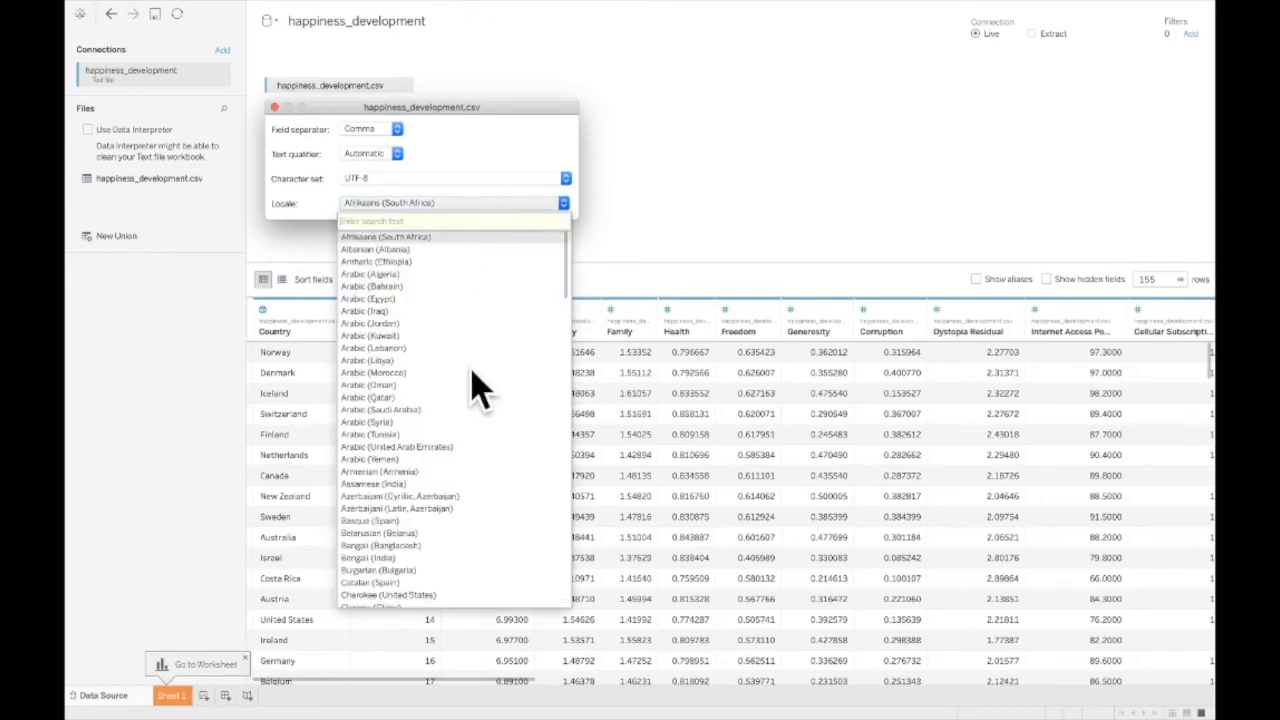
scroll(474, 385, "down", 8)
scroll(474, 385, "down", 3)
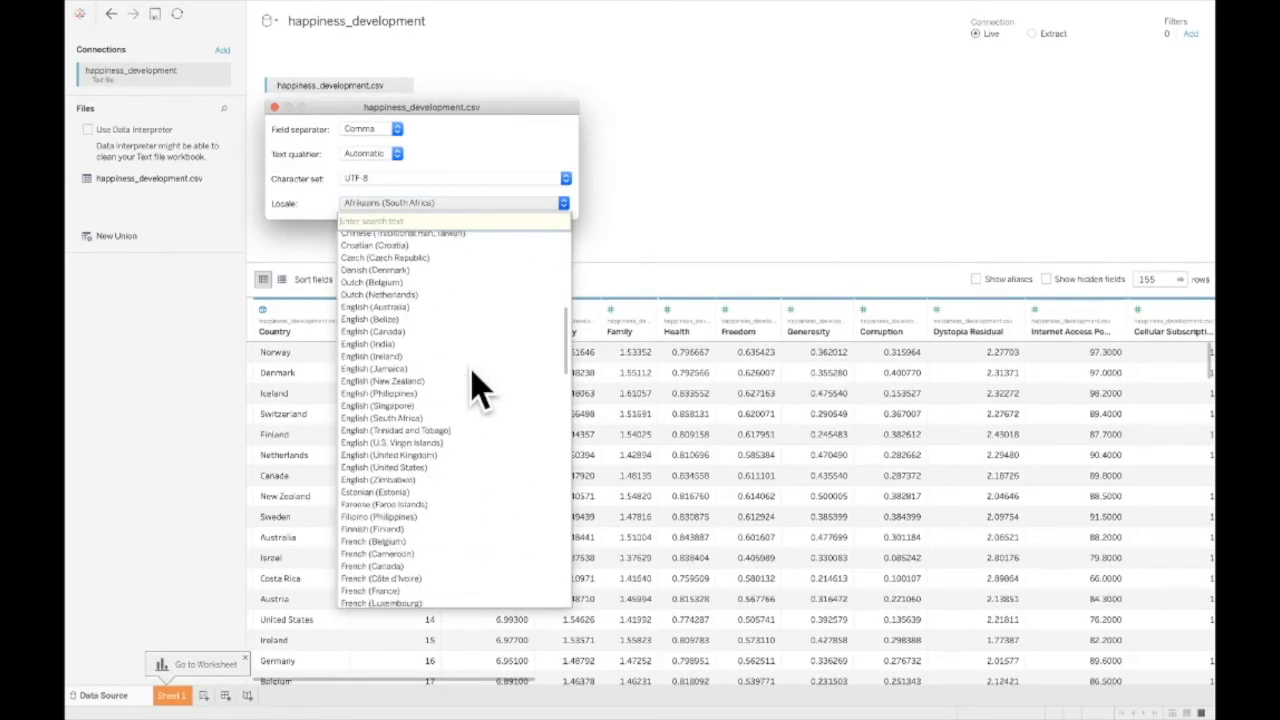
left_click(418, 467)
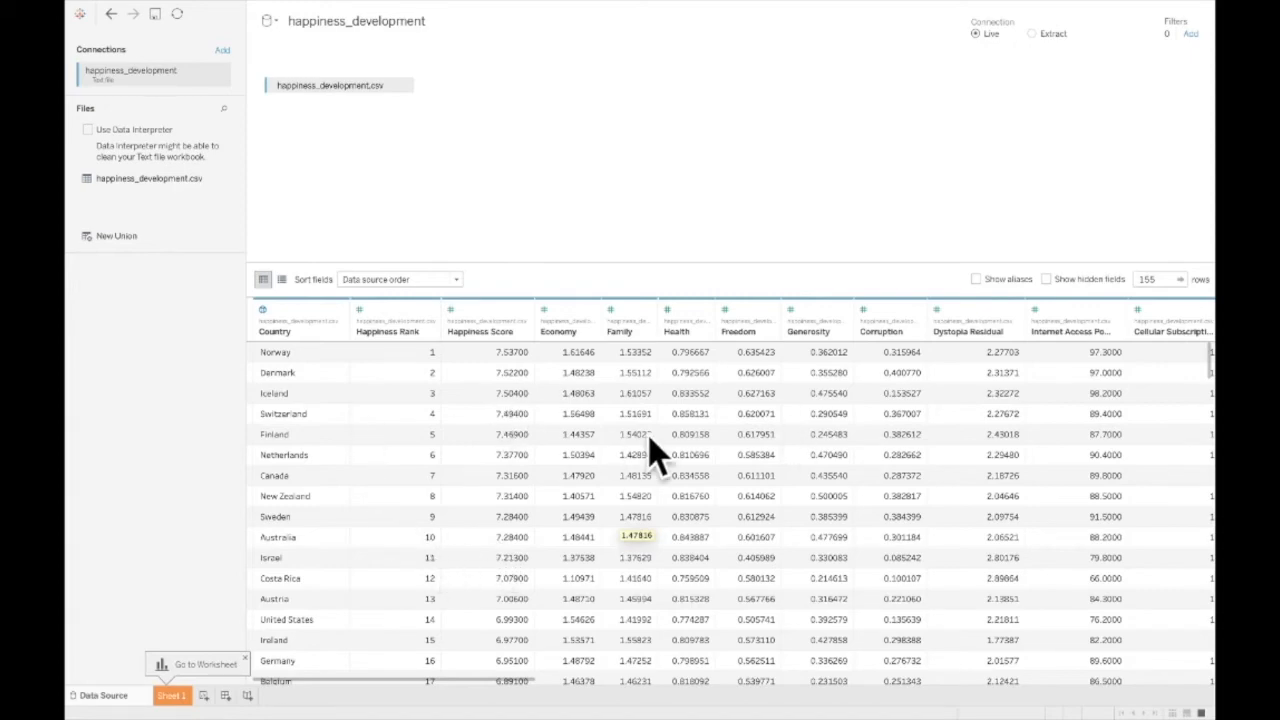
Look through all the columns of the data preview and return to the first ones
scroll(655, 452, "right", 10)
scroll(655, 452, "right", 8)
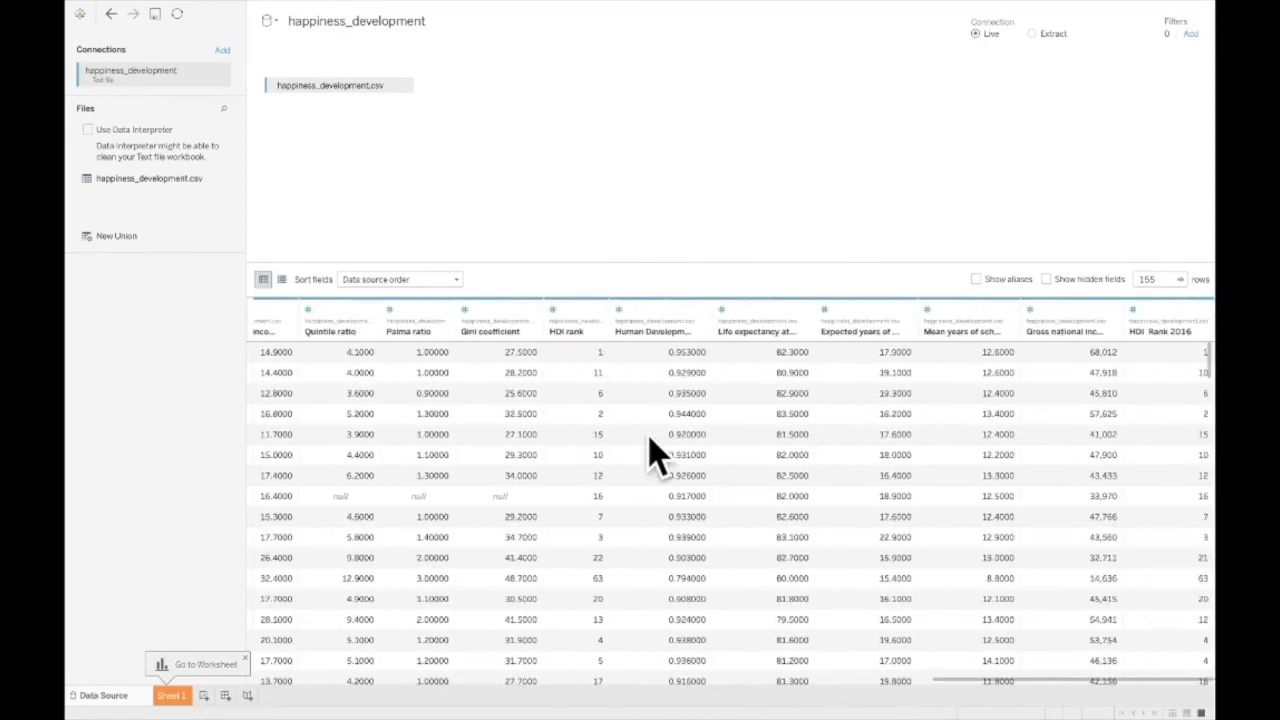
scroll(655, 452, "left", 10)
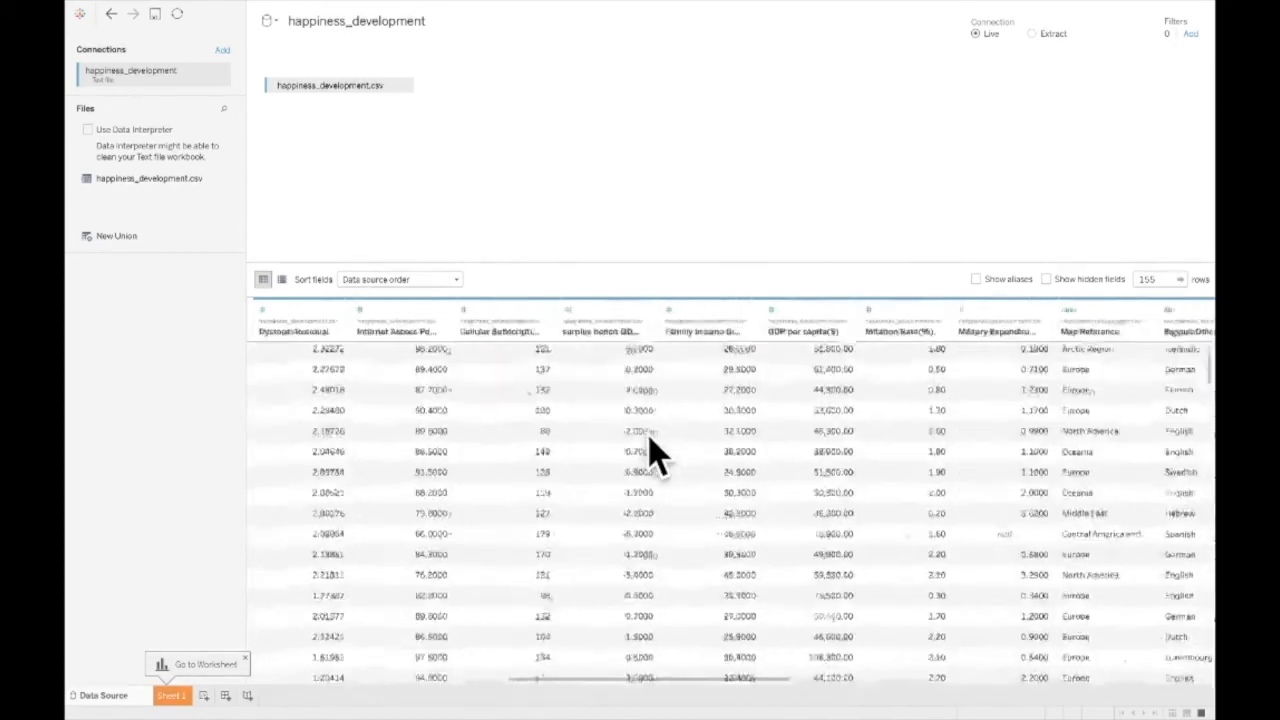
scroll(655, 452, "left", 3)
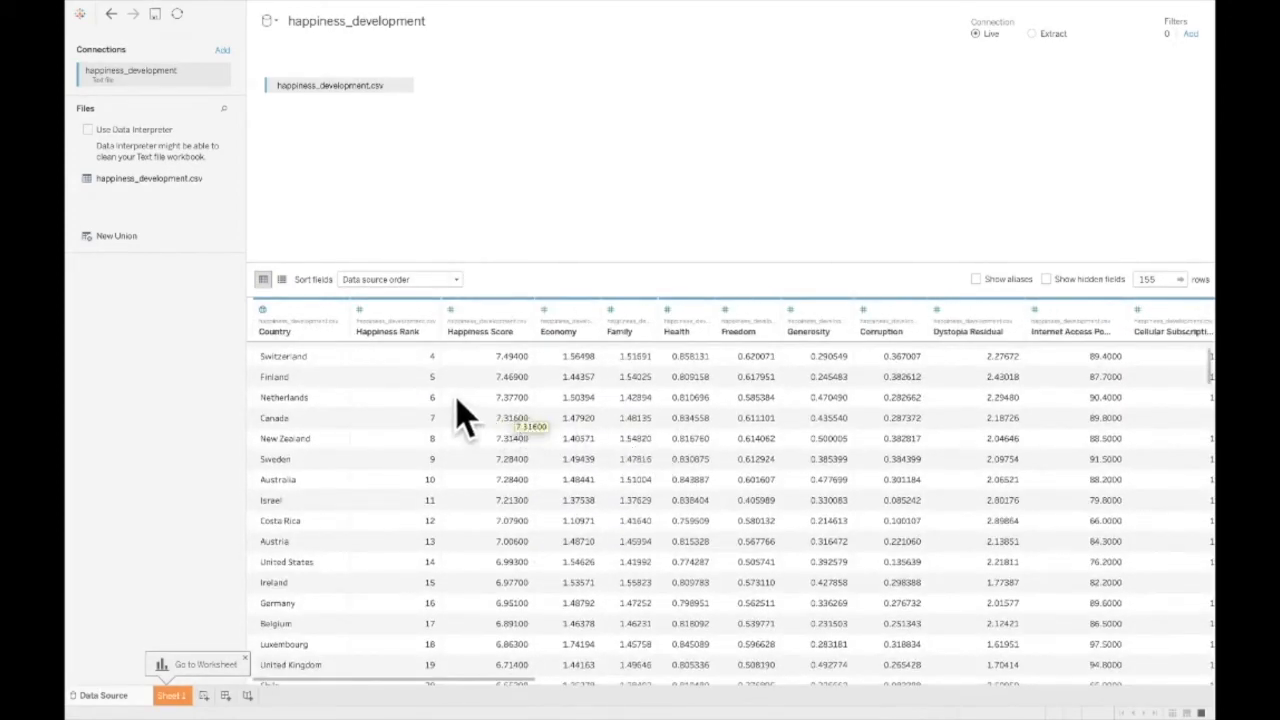
Examine the data type options of the Happiness Rank and Happiness Score columns without changing them
left_click(362, 312)
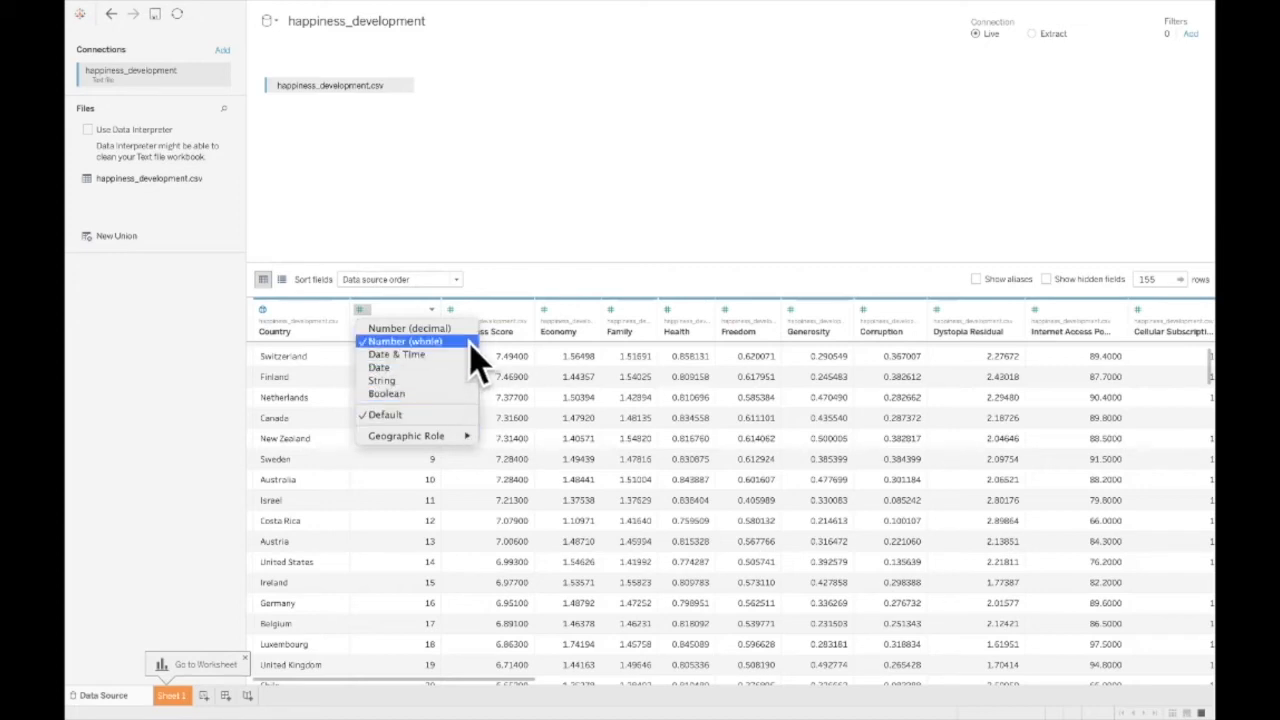
left_click(402, 511)
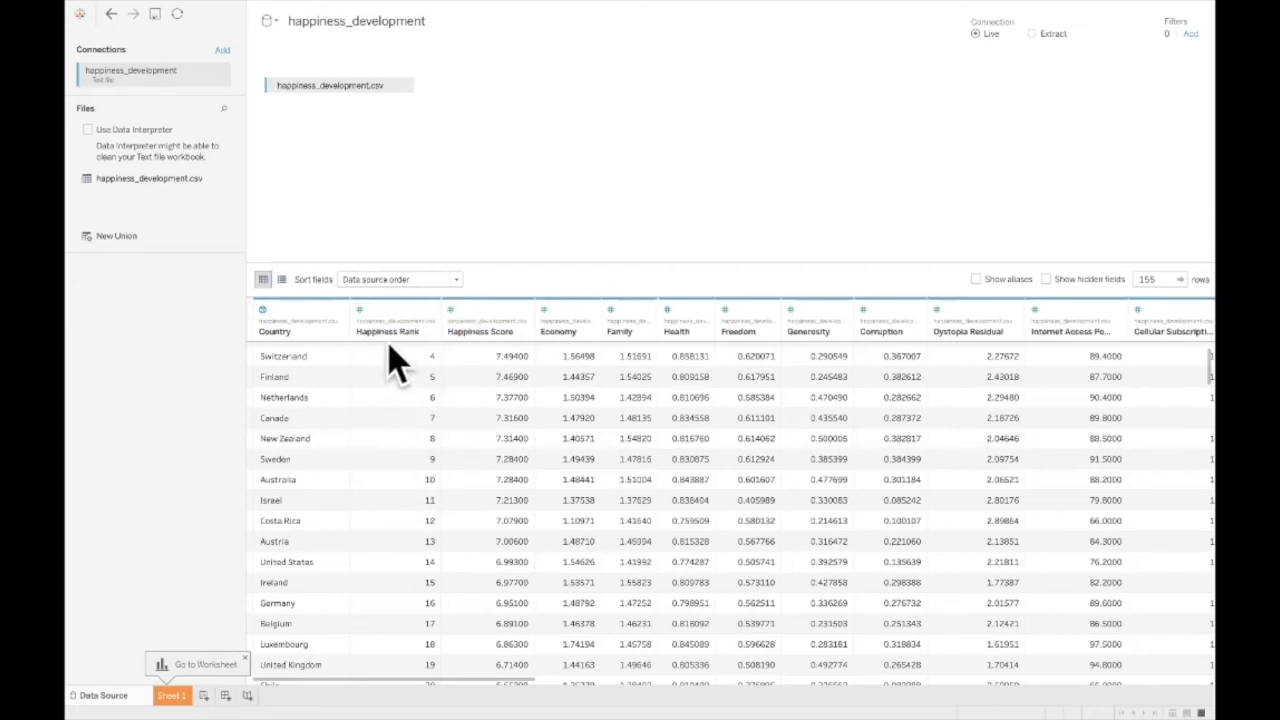
left_click(361, 311)
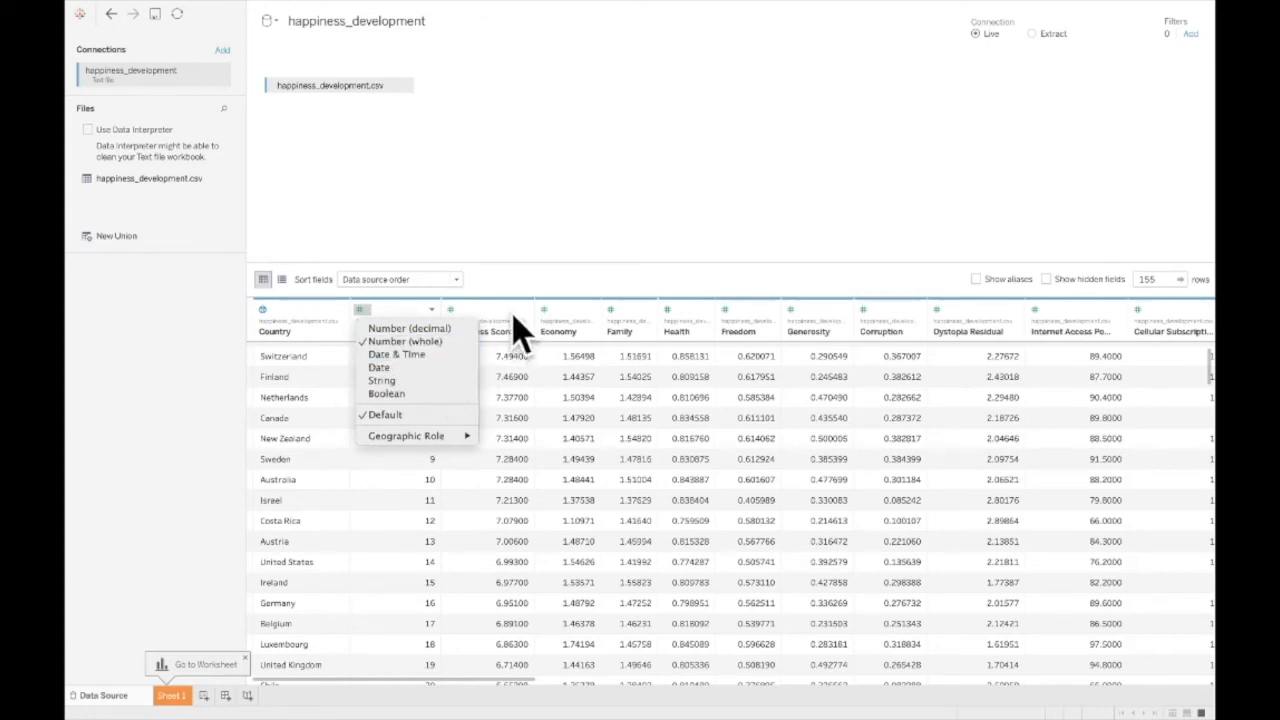
left_click(520, 352)
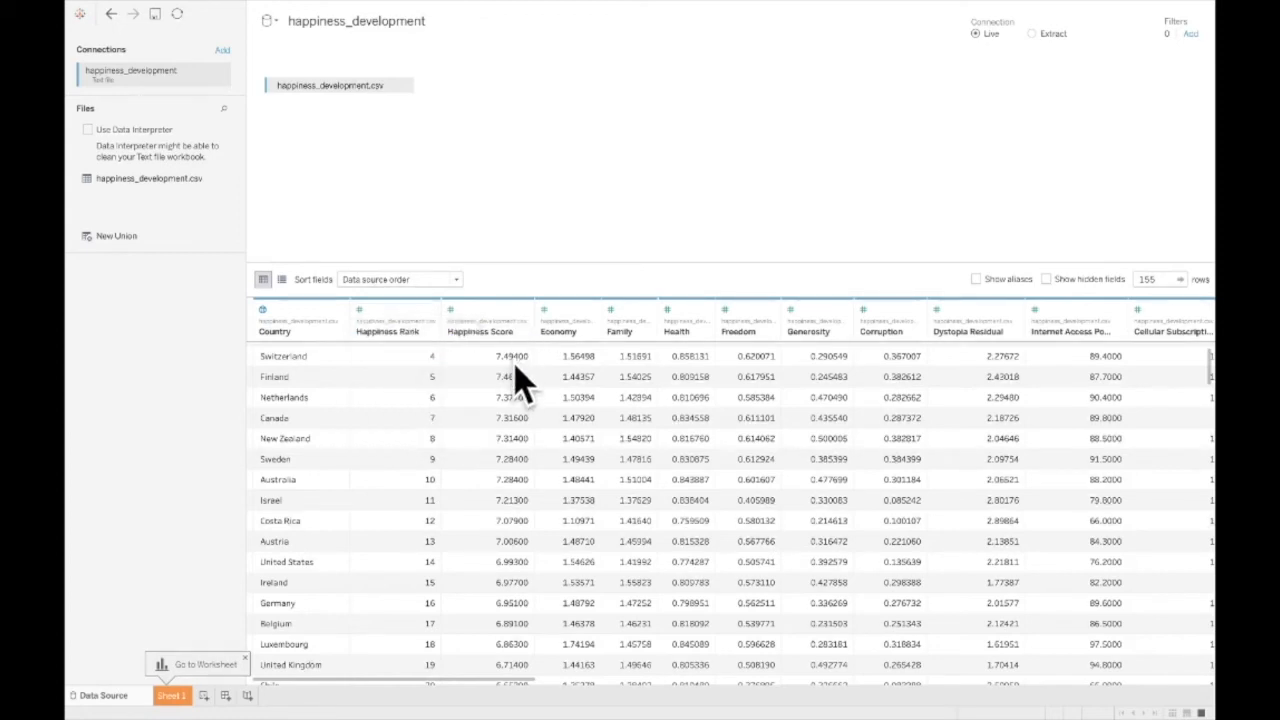
left_click(452, 311)
left_click(495, 488)
Examine the data types assigned to the Map Reference and Human Development Index columns without changing them
scroll(630, 470, "right", 15)
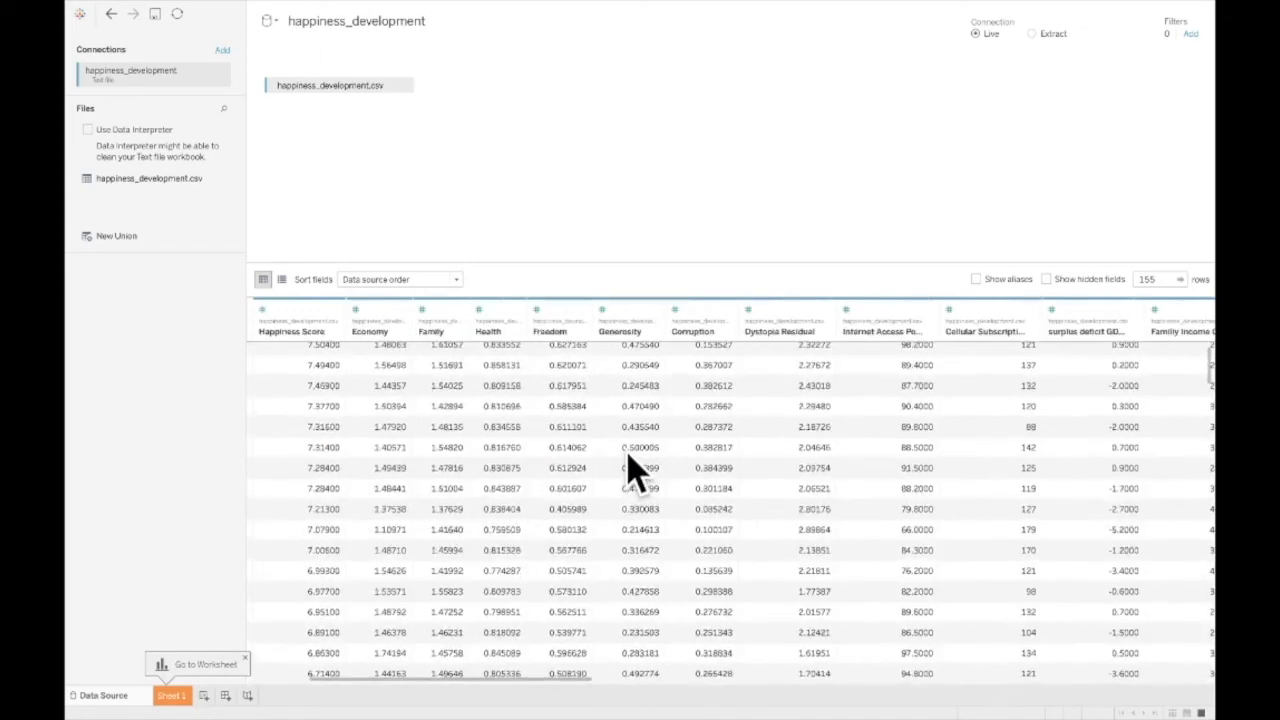
scroll(630, 470, "right", 3)
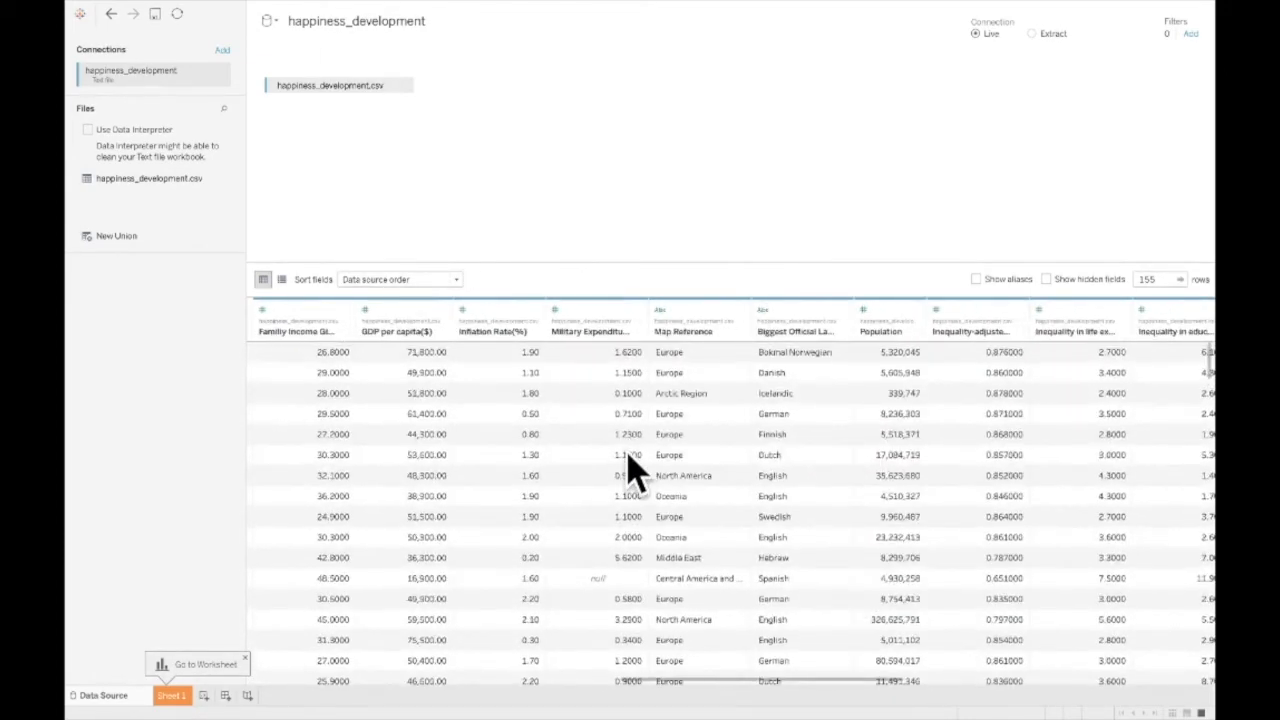
left_click(660, 310)
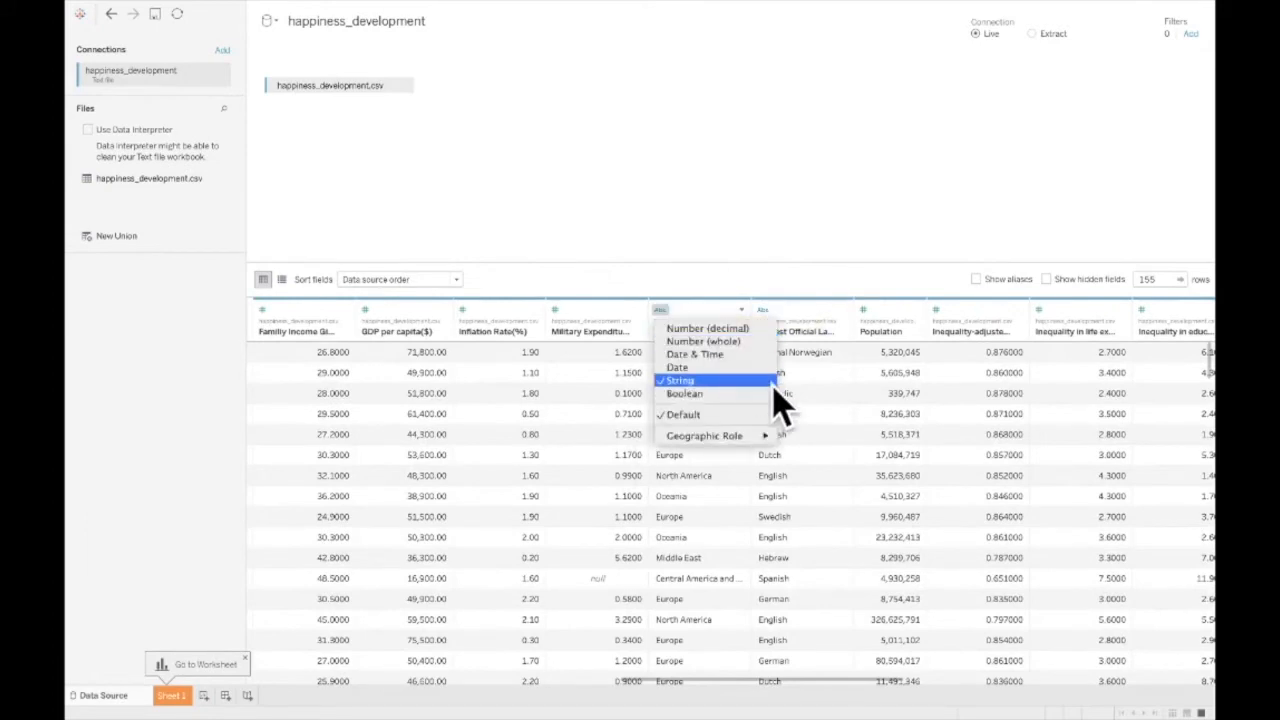
left_click(725, 472)
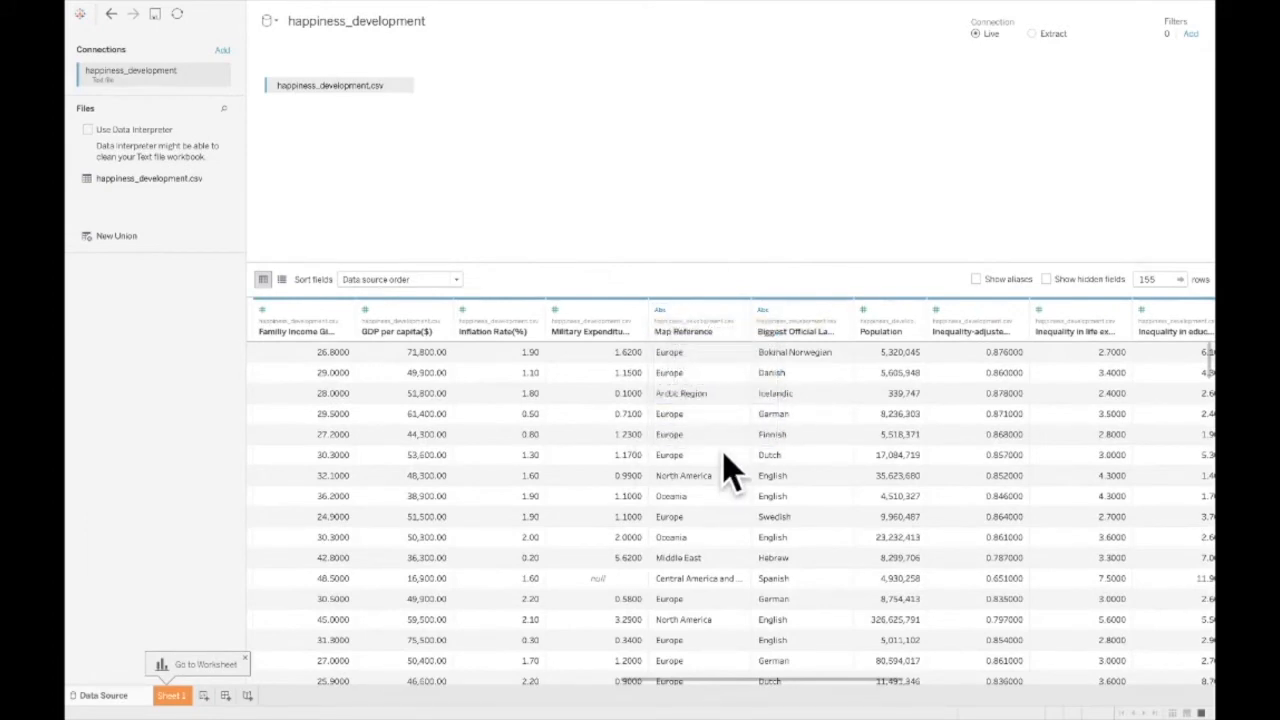
left_click(661, 311)
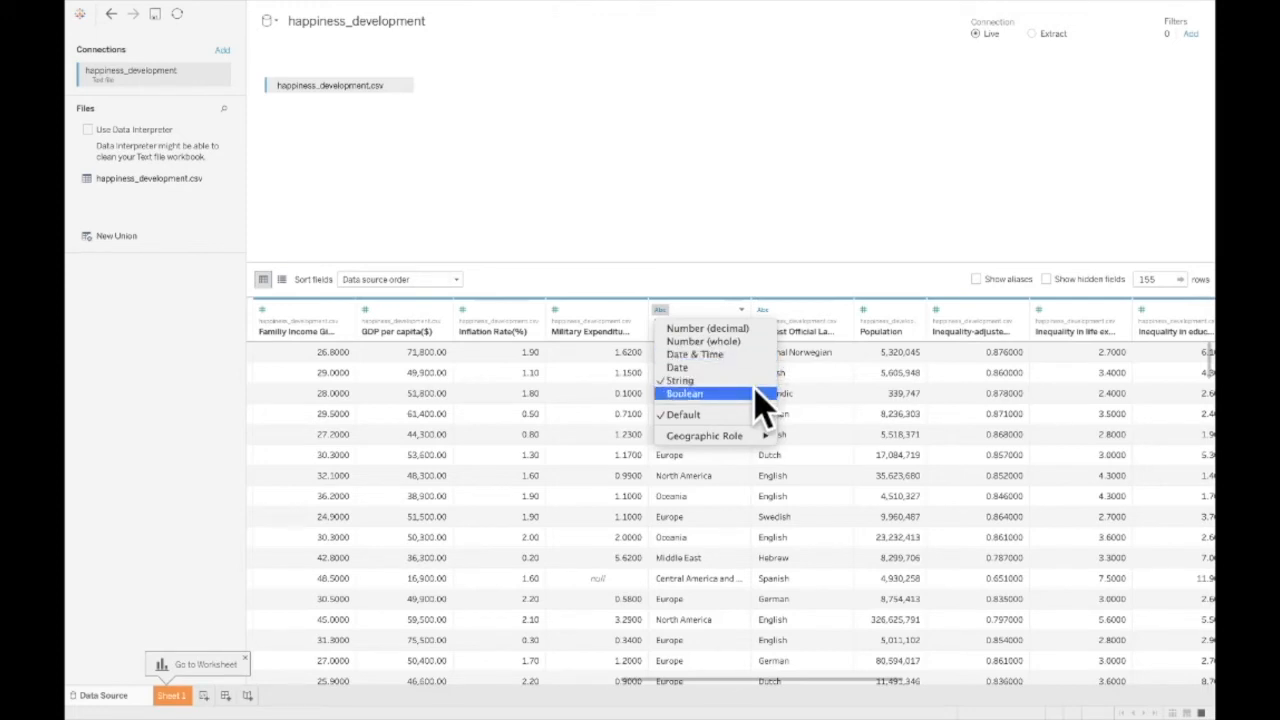
left_click(708, 520)
scroll(708, 520, "right", 15)
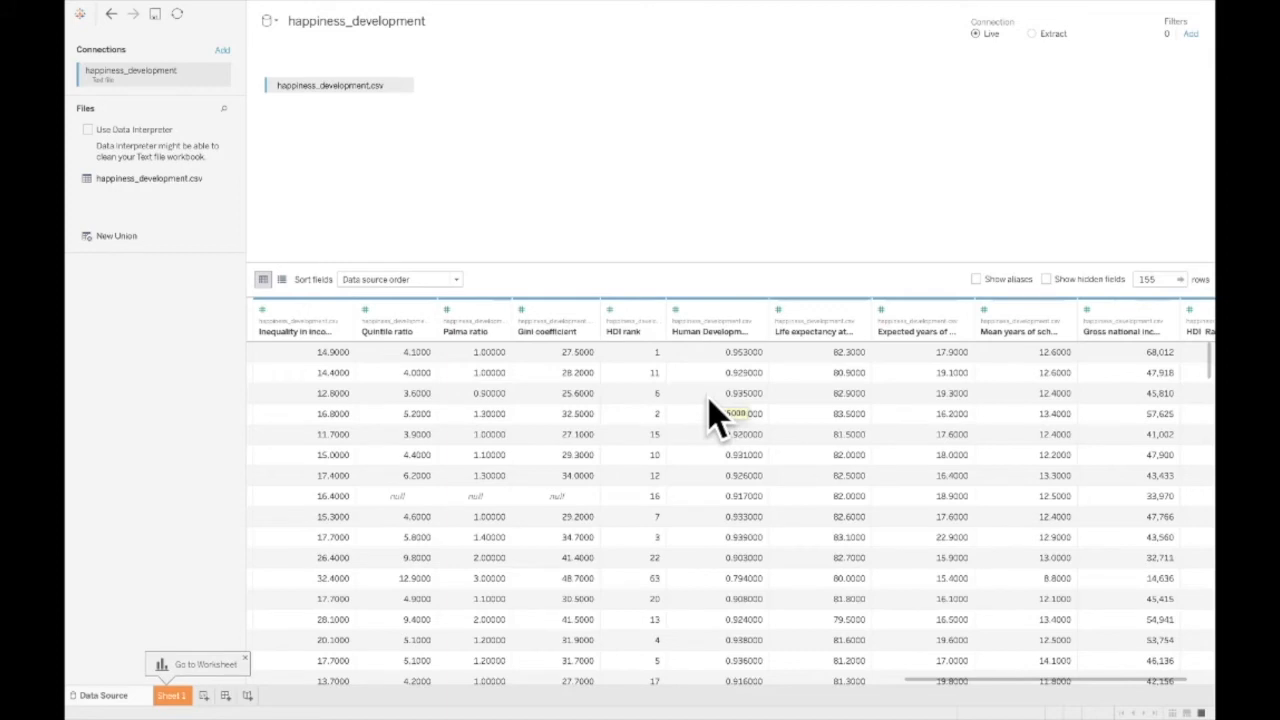
left_click(677, 311)
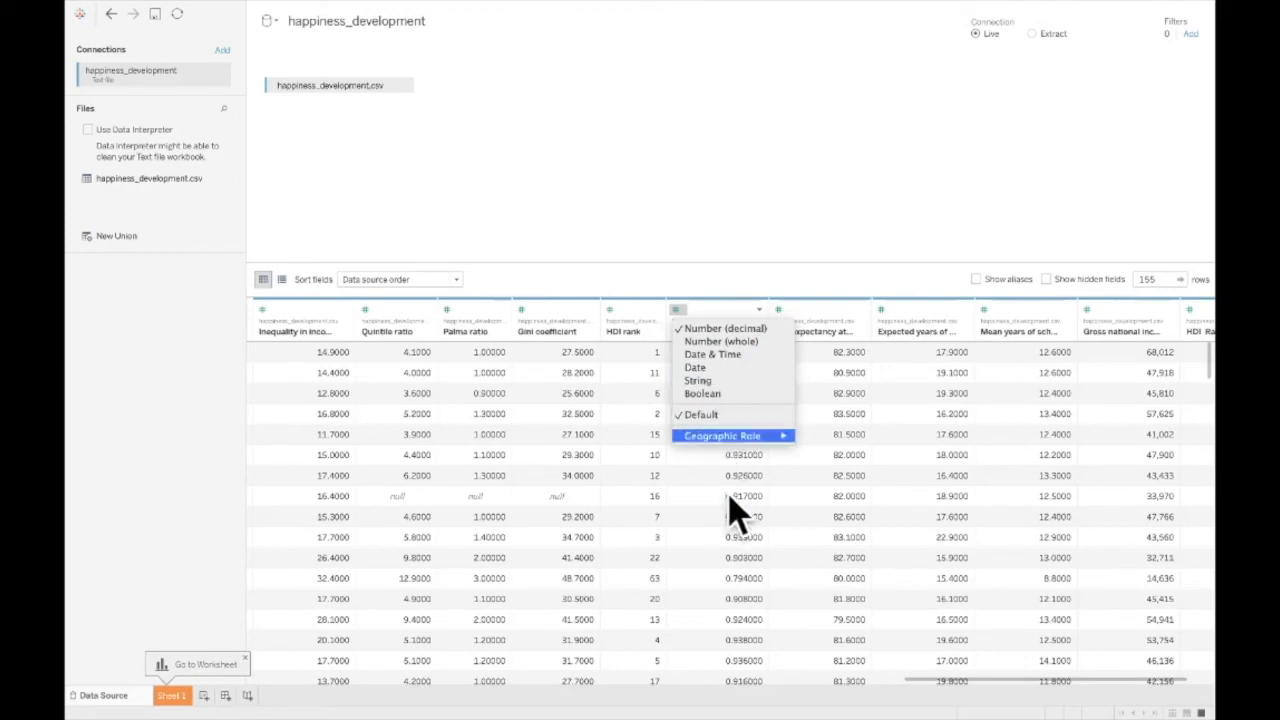
left_click(727, 559)
Return to the first columns of the preview and examine the Country column's data type and geographic role options
scroll(727, 560, "left", 10)
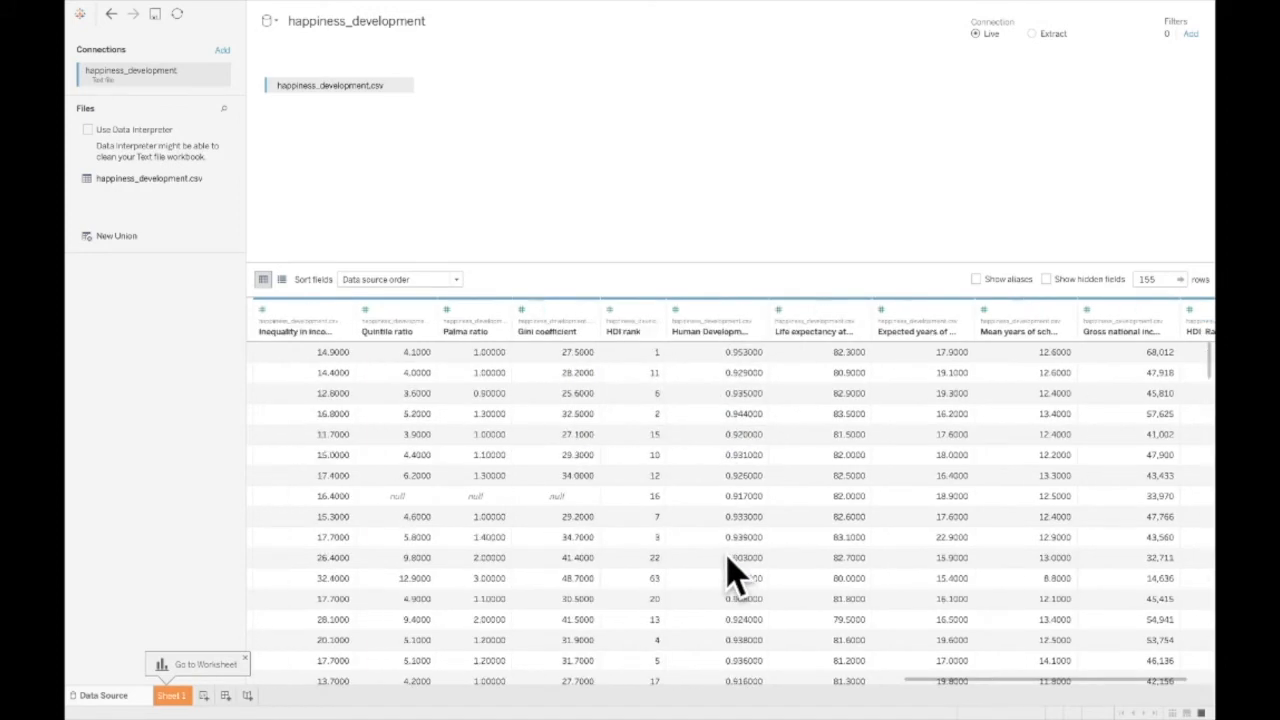
scroll(727, 575, "left", 2)
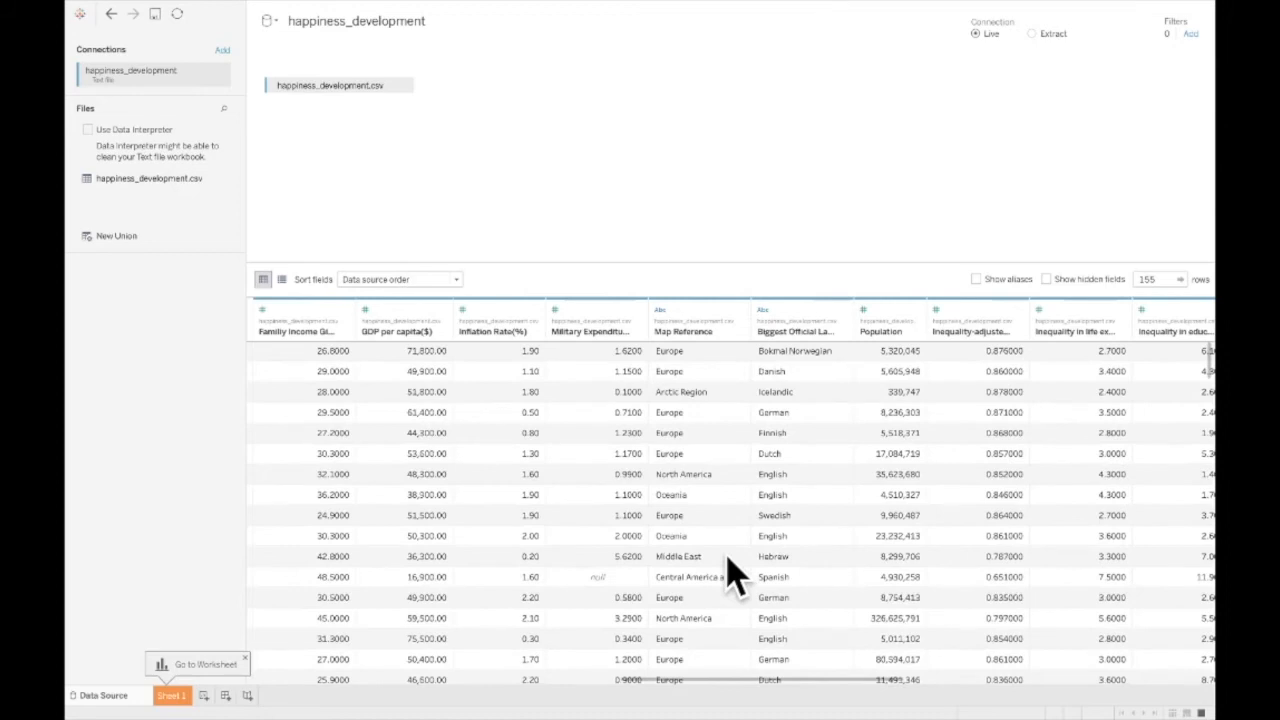
scroll(727, 575, "left", 15)
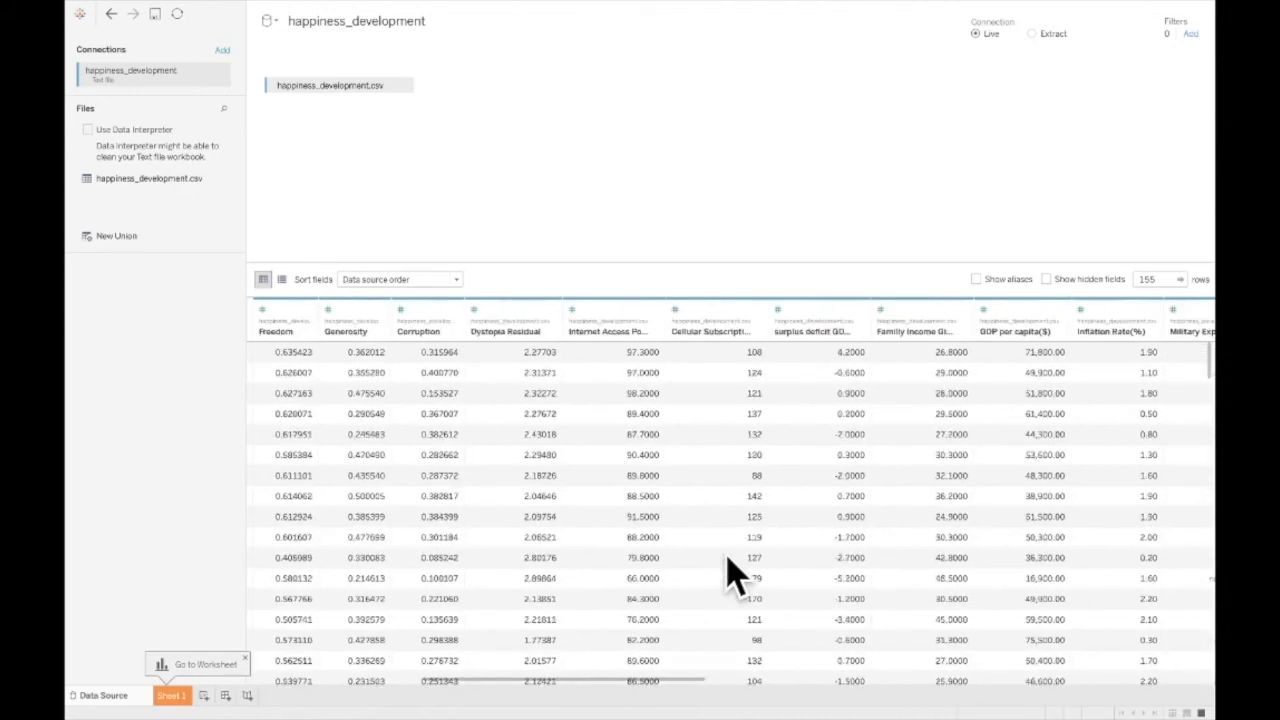
scroll(730, 573, "left", 2)
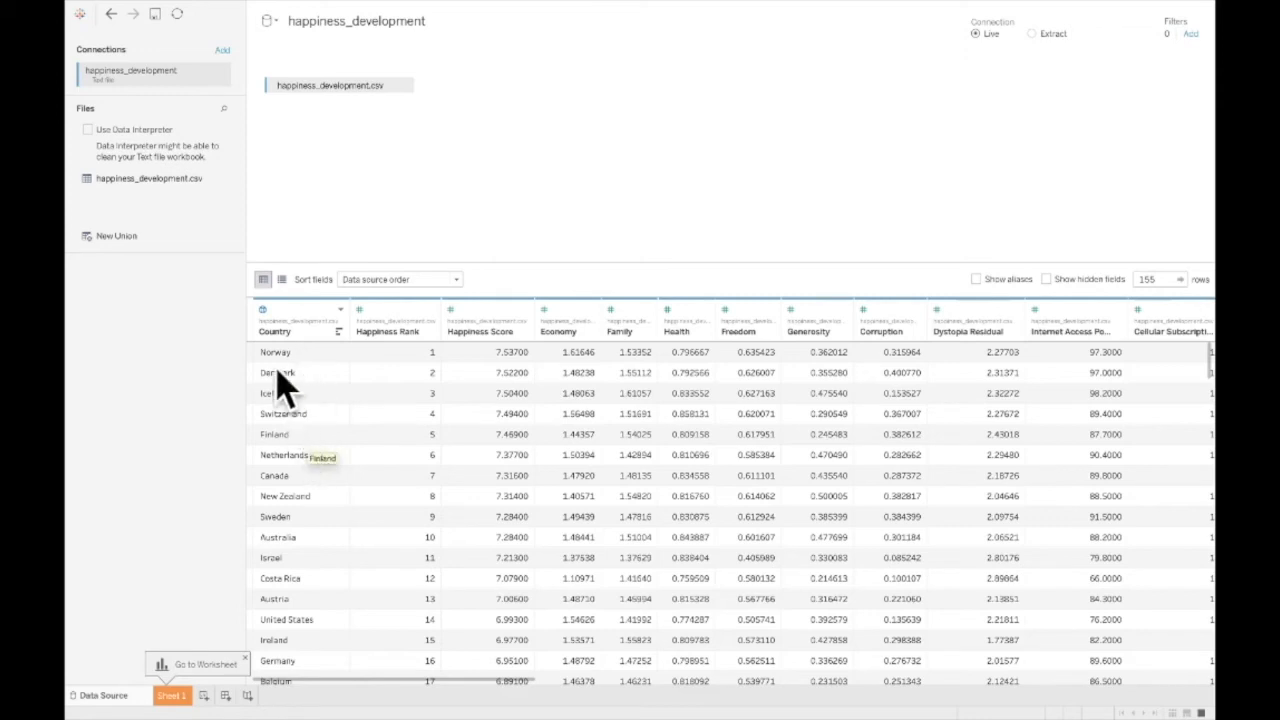
left_click(263, 310)
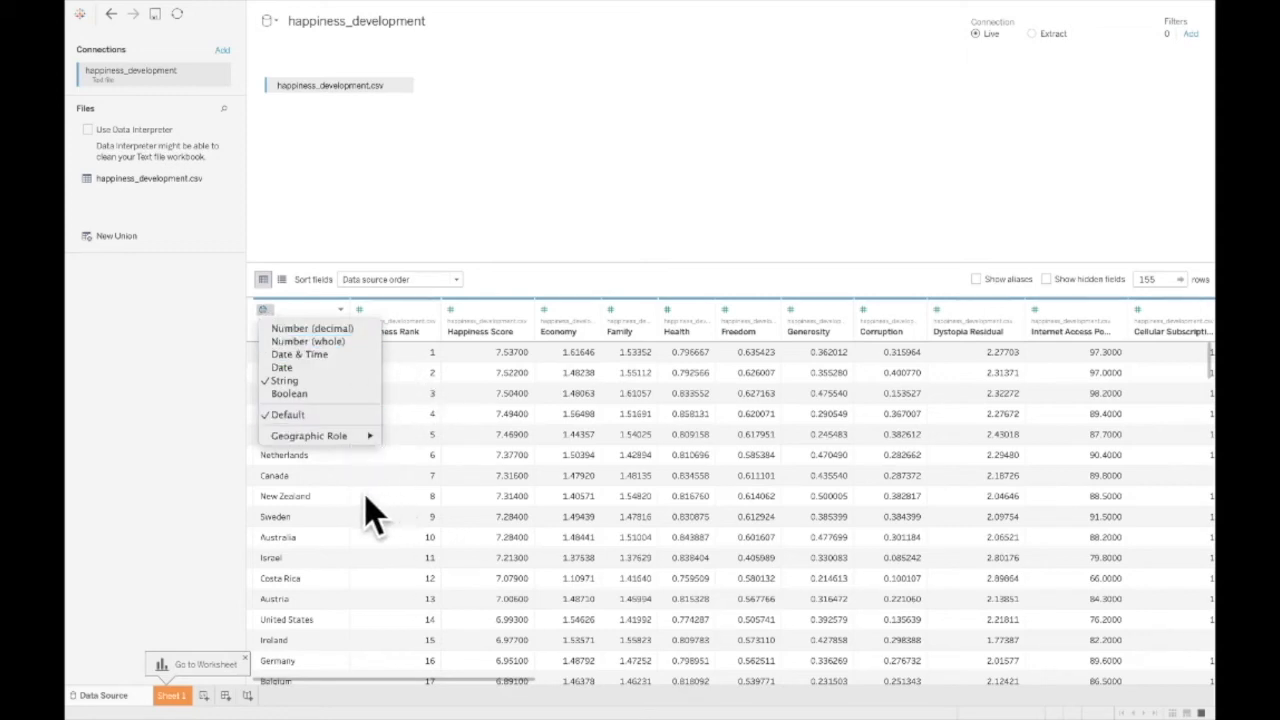
left_click(340, 518)
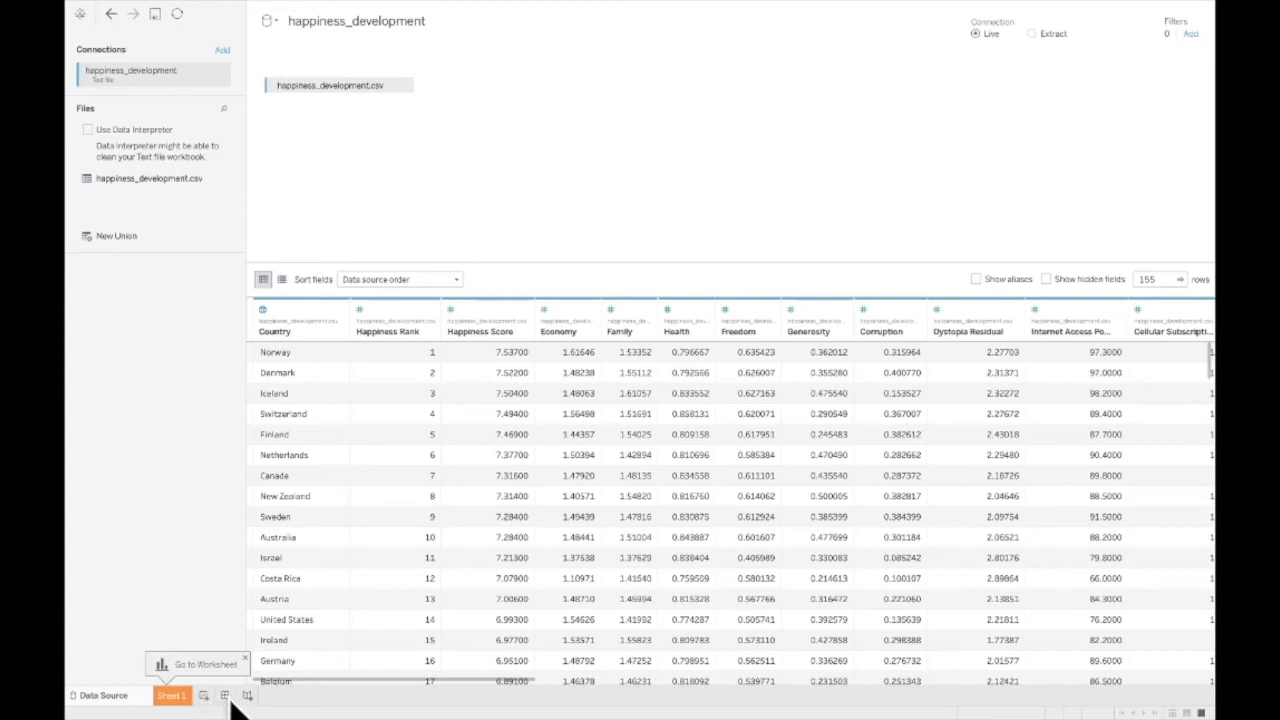
On Sheet 1, build a bar chart with Country as rows and the sum of Happiness Score as columns
left_click(172, 696)
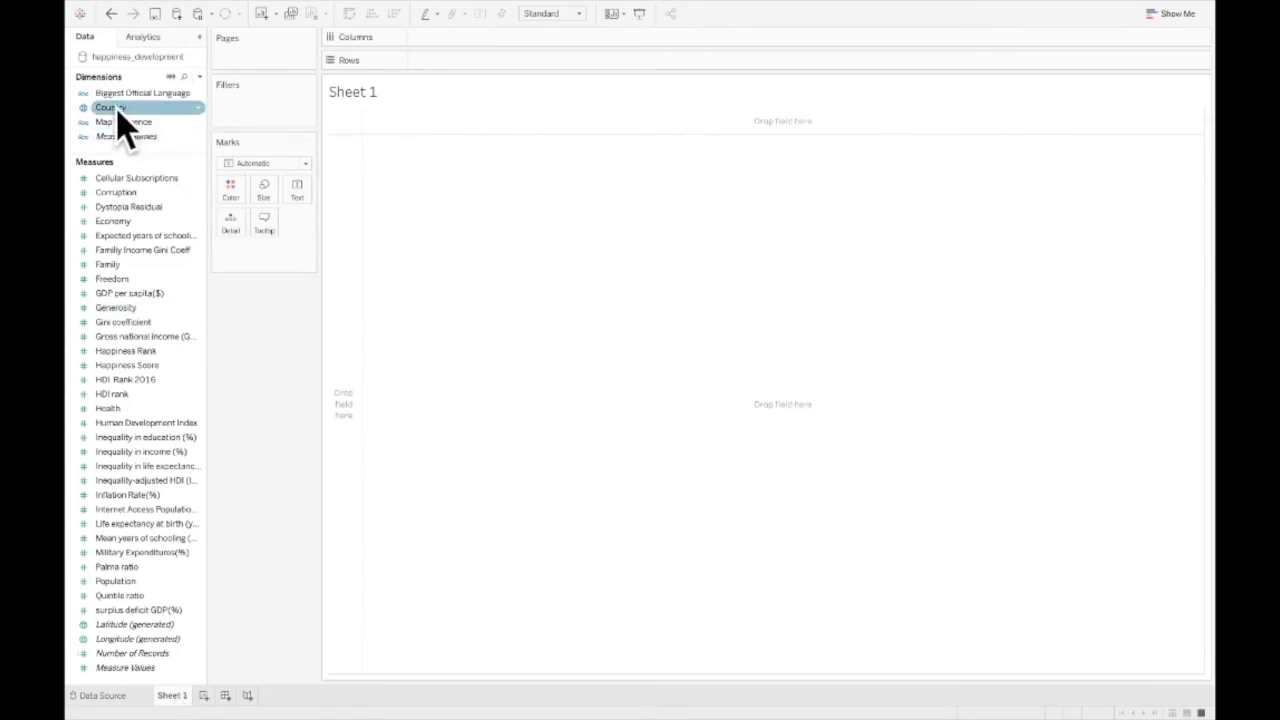
left_click_drag(108, 108, 447, 66)
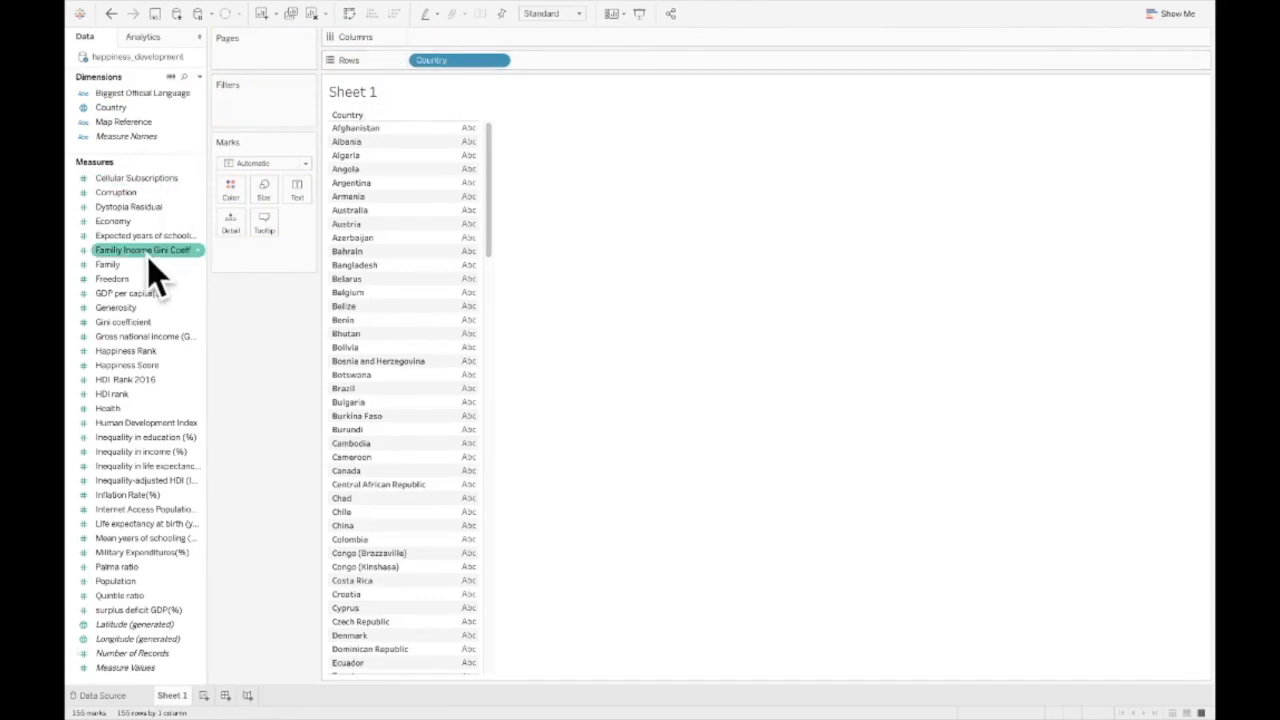
left_click(140, 370)
left_click_drag(141, 368, 491, 40)
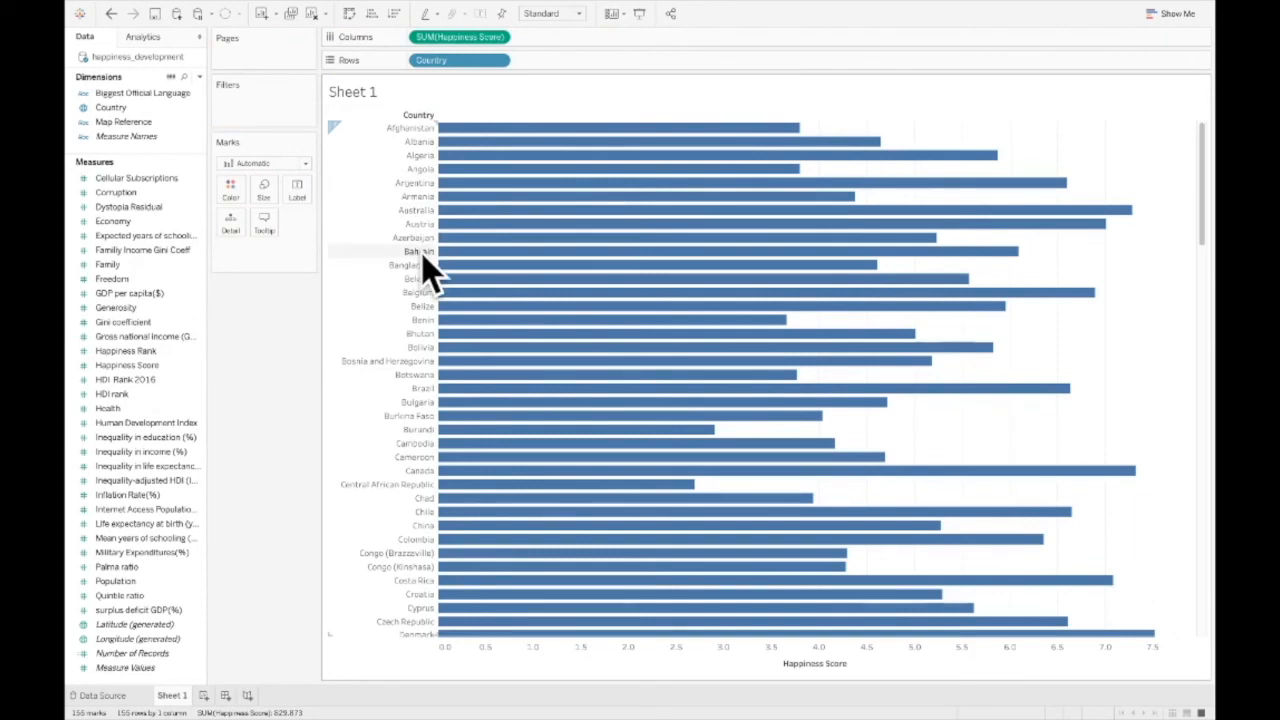
Look through the country bars and sort them in descending order by Happiness Score
scroll(728, 371, "down", 5)
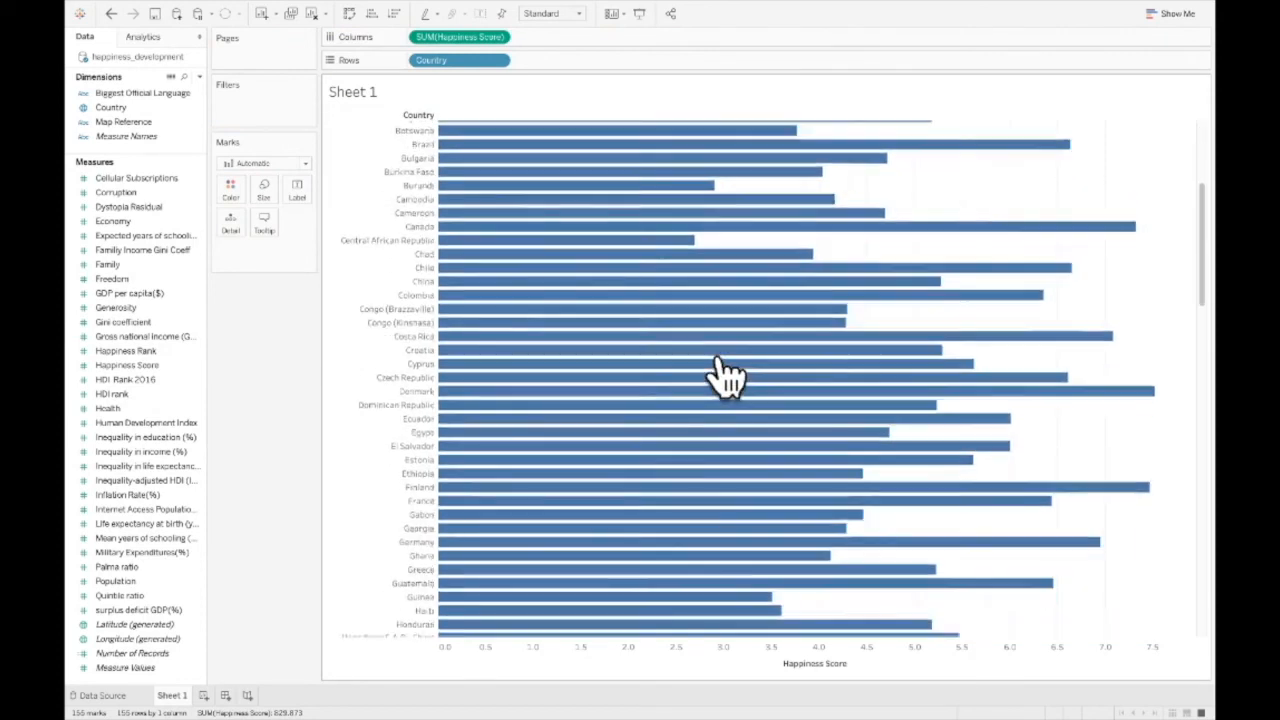
scroll(728, 372, "down", 8)
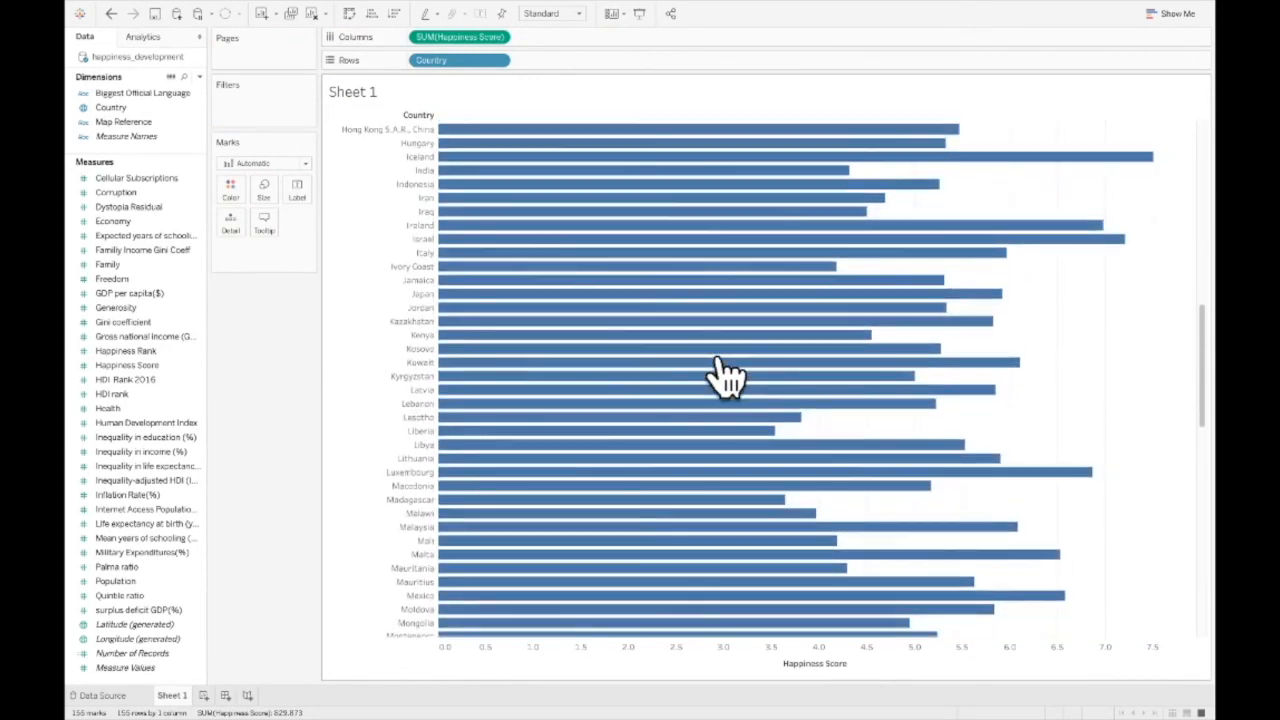
scroll(728, 372, "up", 13)
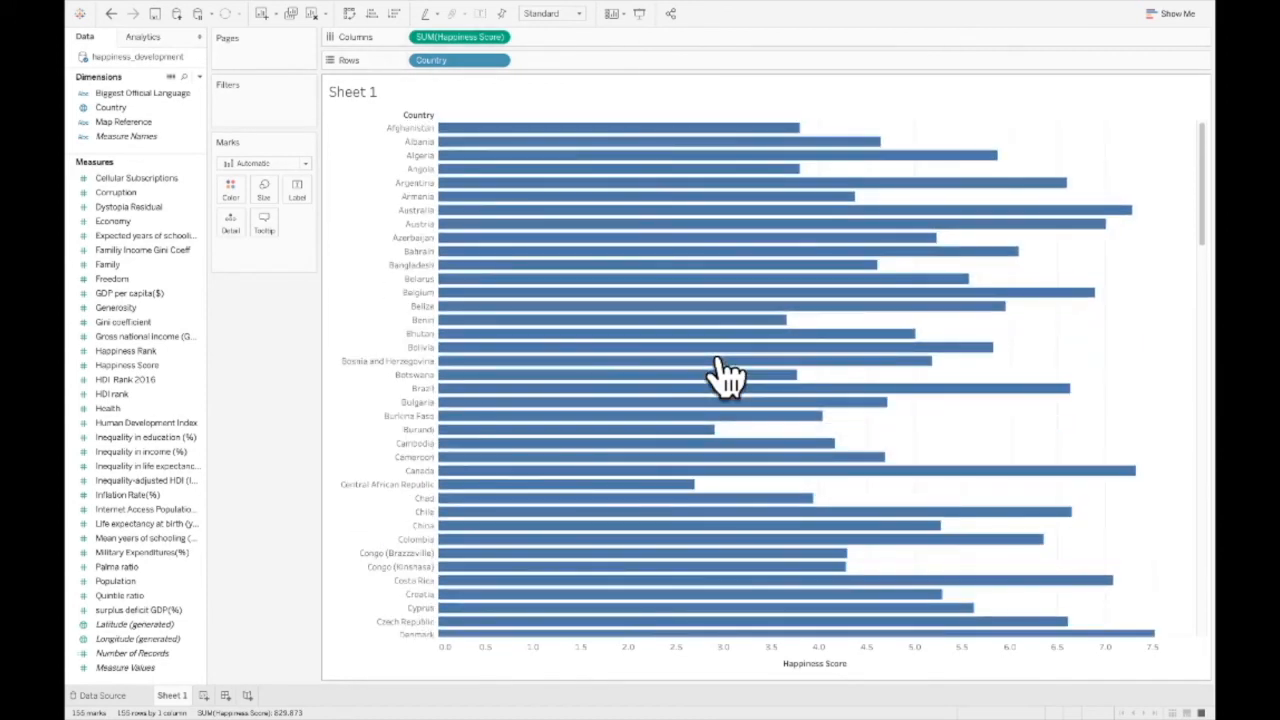
left_click(815, 116)
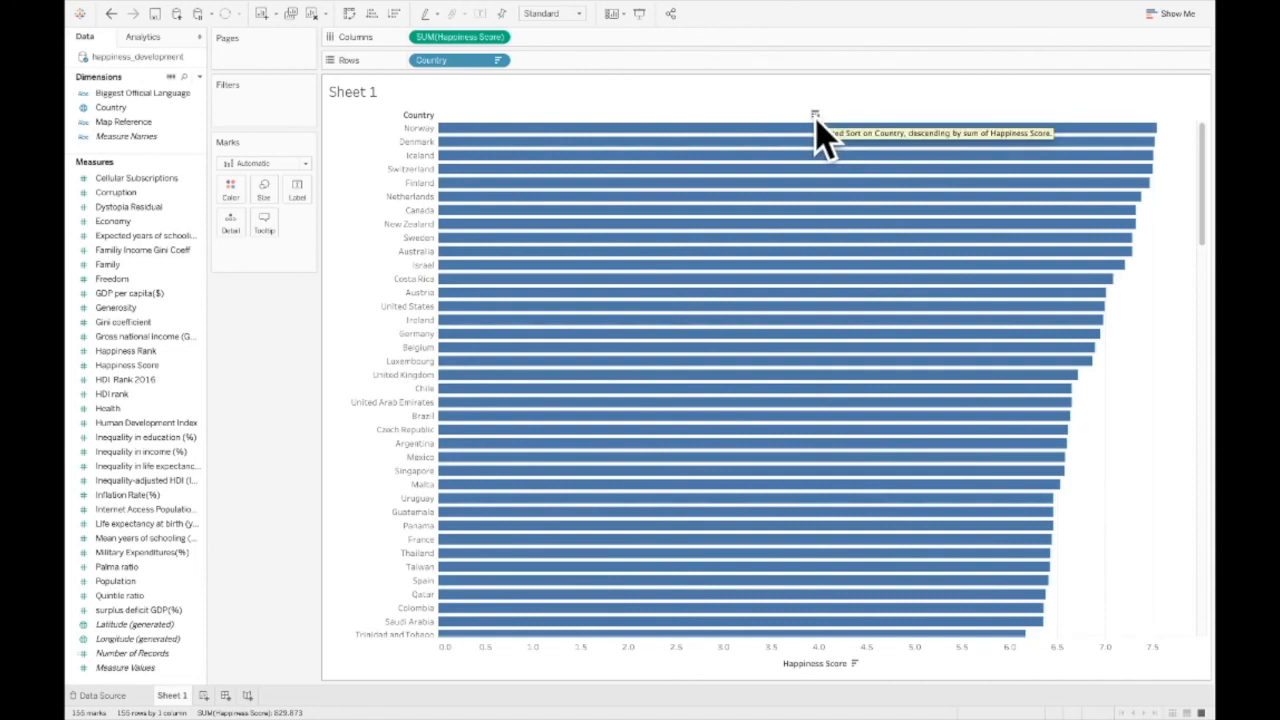
Examine the sorted country bars from the highest to the lowest Happiness Score and return to the start
mouse_move(815, 280)
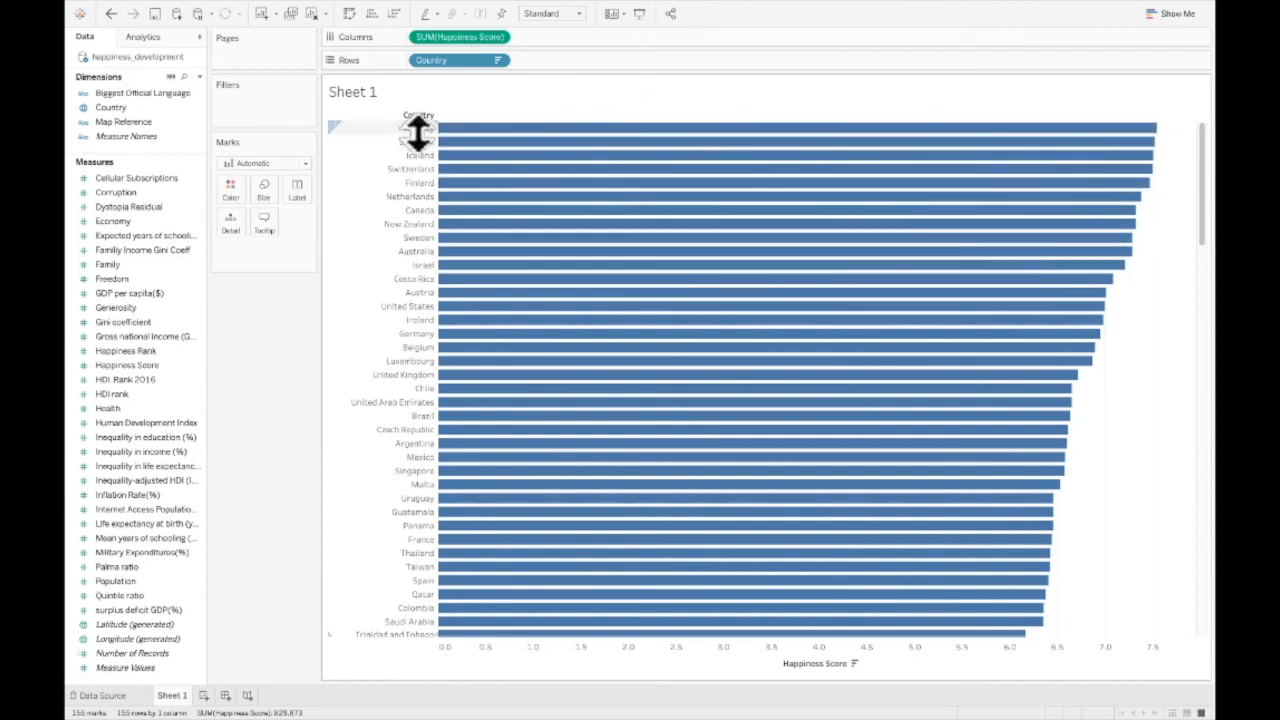
scroll(540, 283, "down", 10)
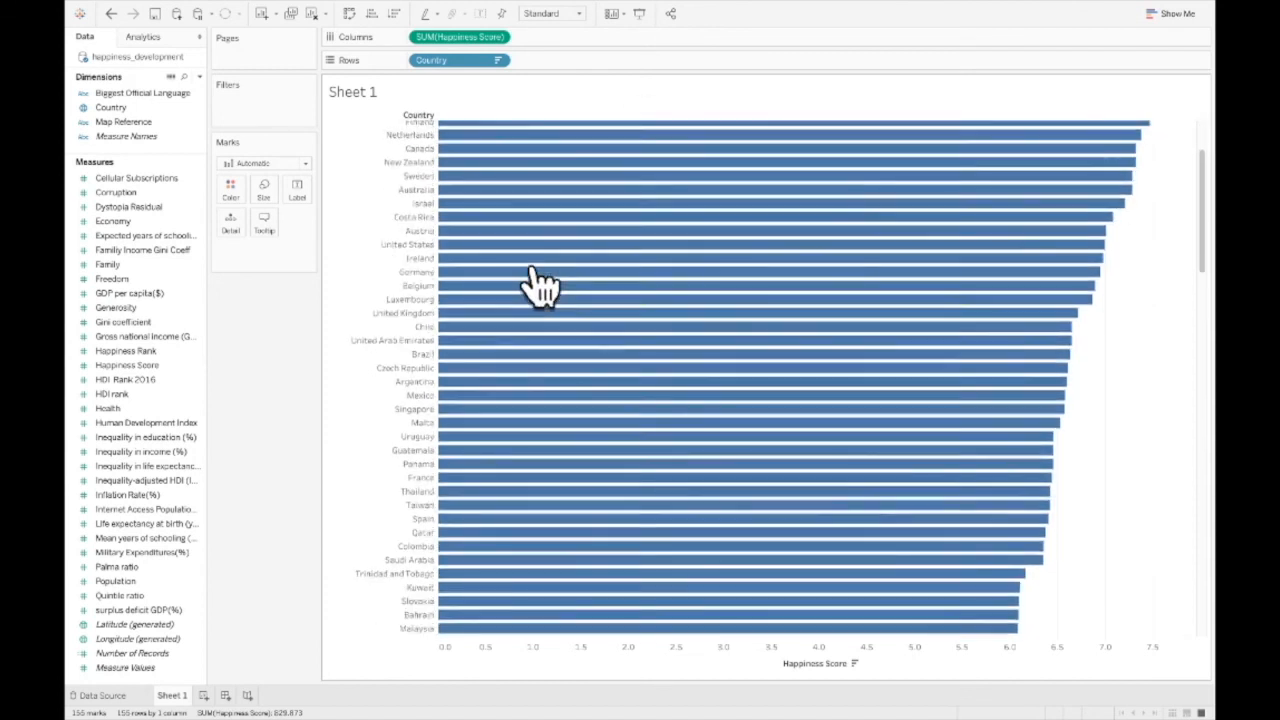
scroll(540, 283, "down", 10)
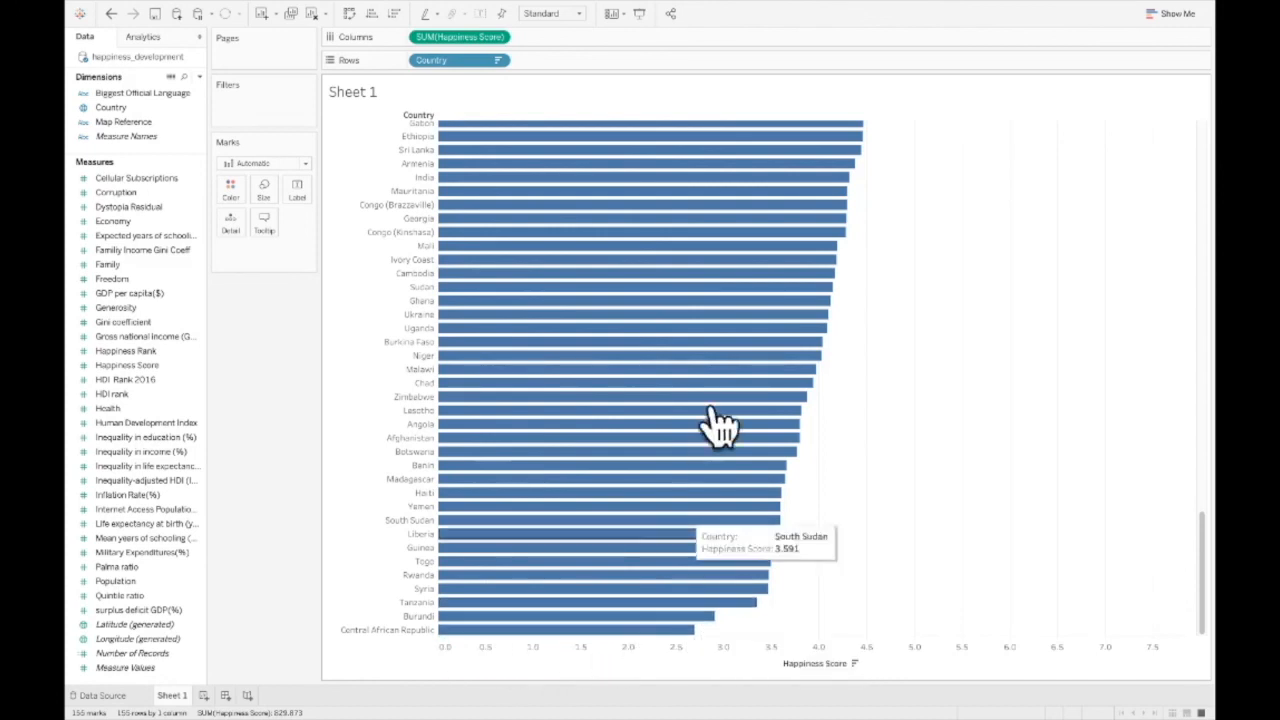
scroll(730, 383, "up", 15)
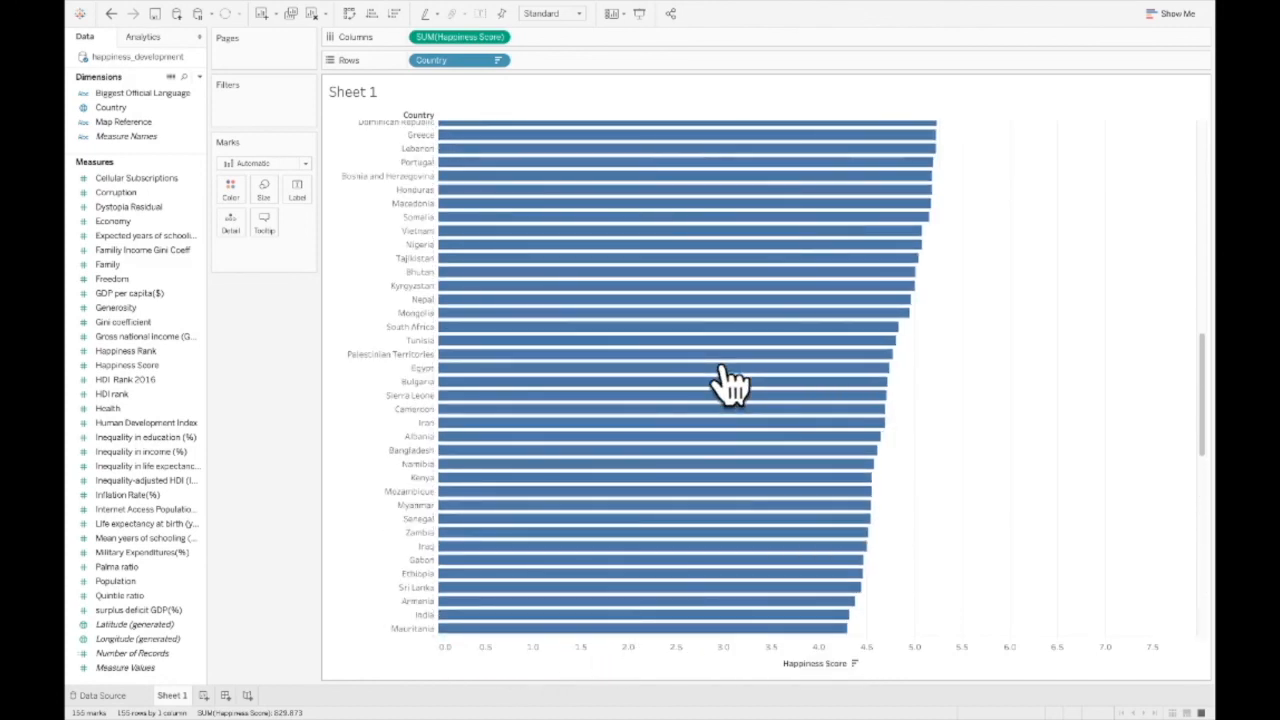
scroll(730, 383, "up", 5)
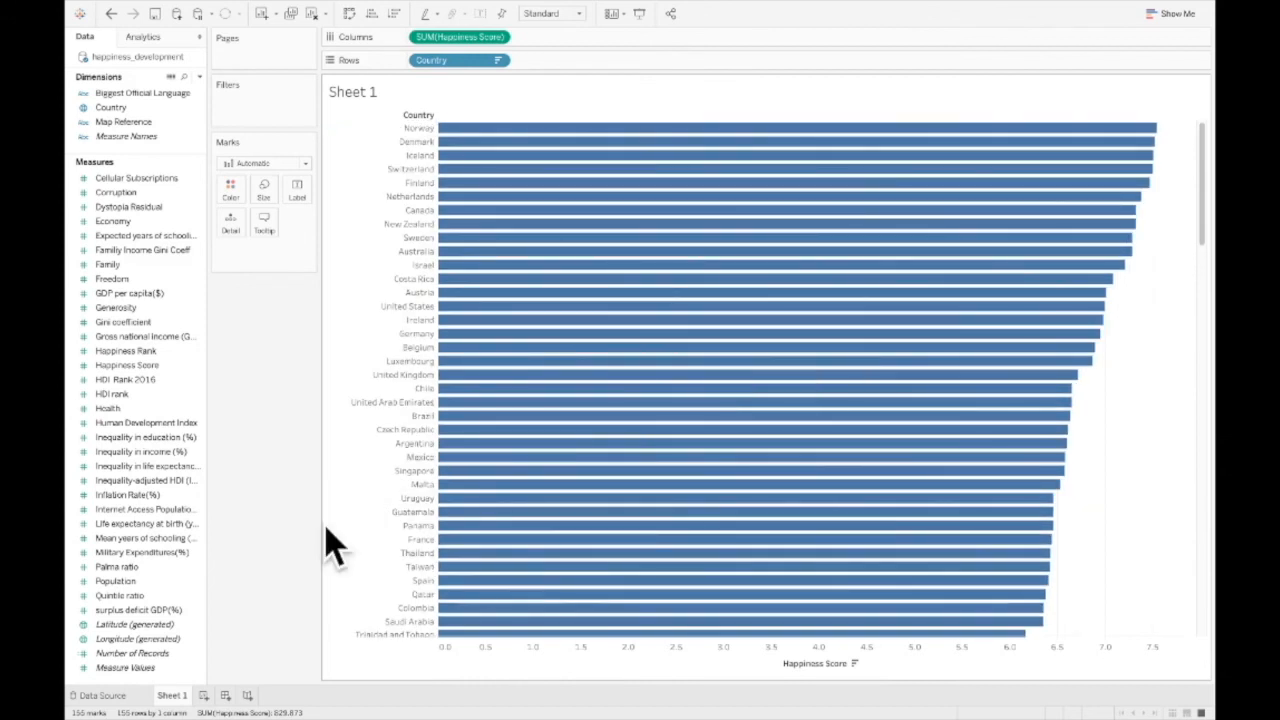
Rename the Sheet 1 worksheet as "Happiness by Country"
right_click(174, 696)
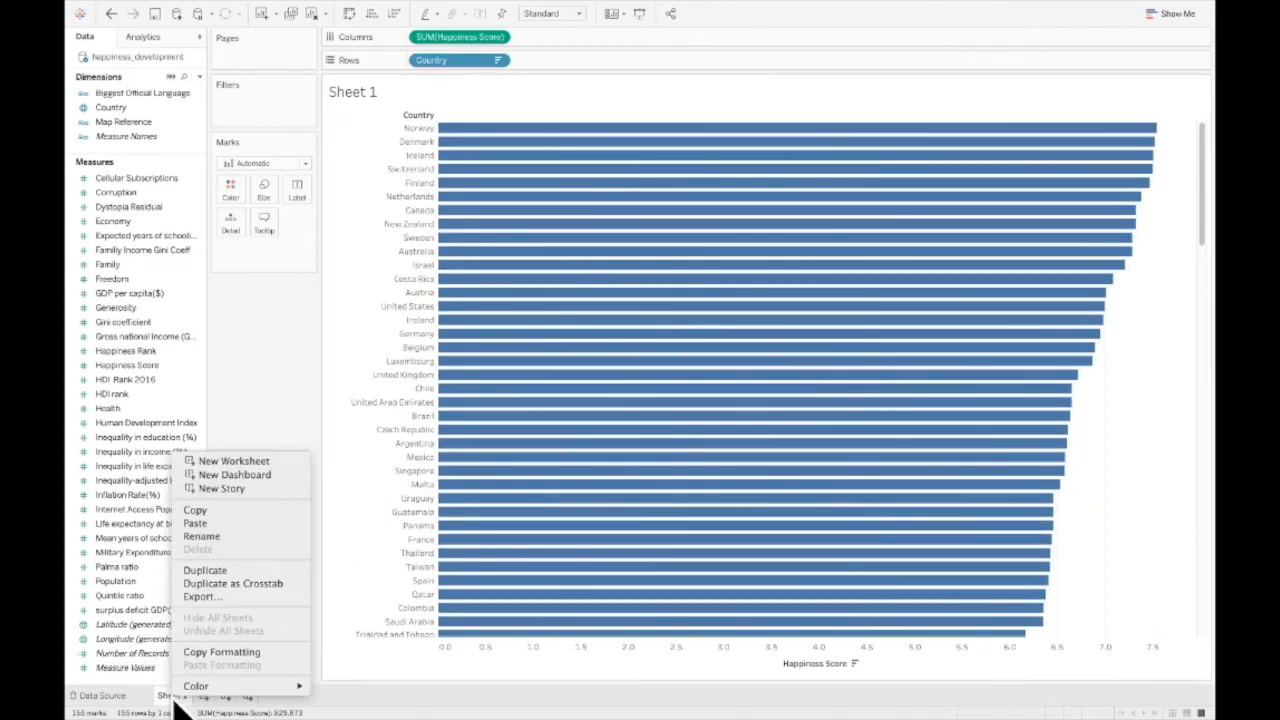
left_click(220, 537)
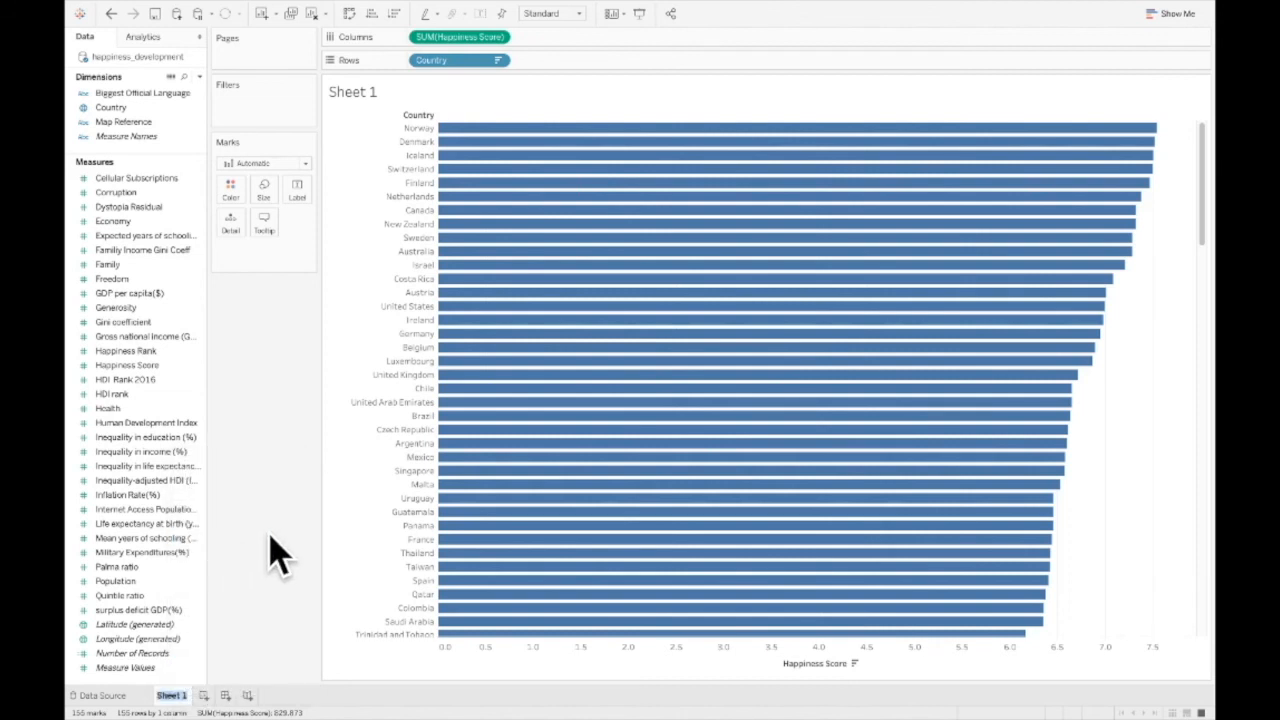
type("Happiness by")
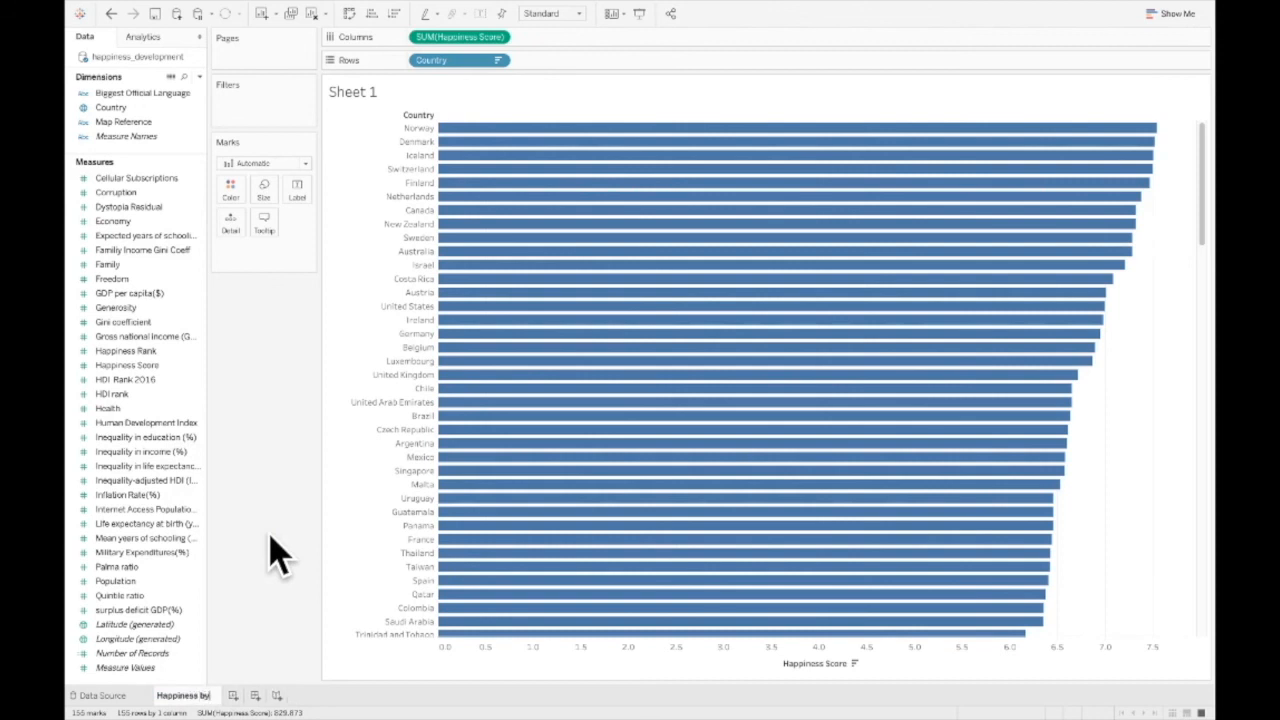
type(" Country")
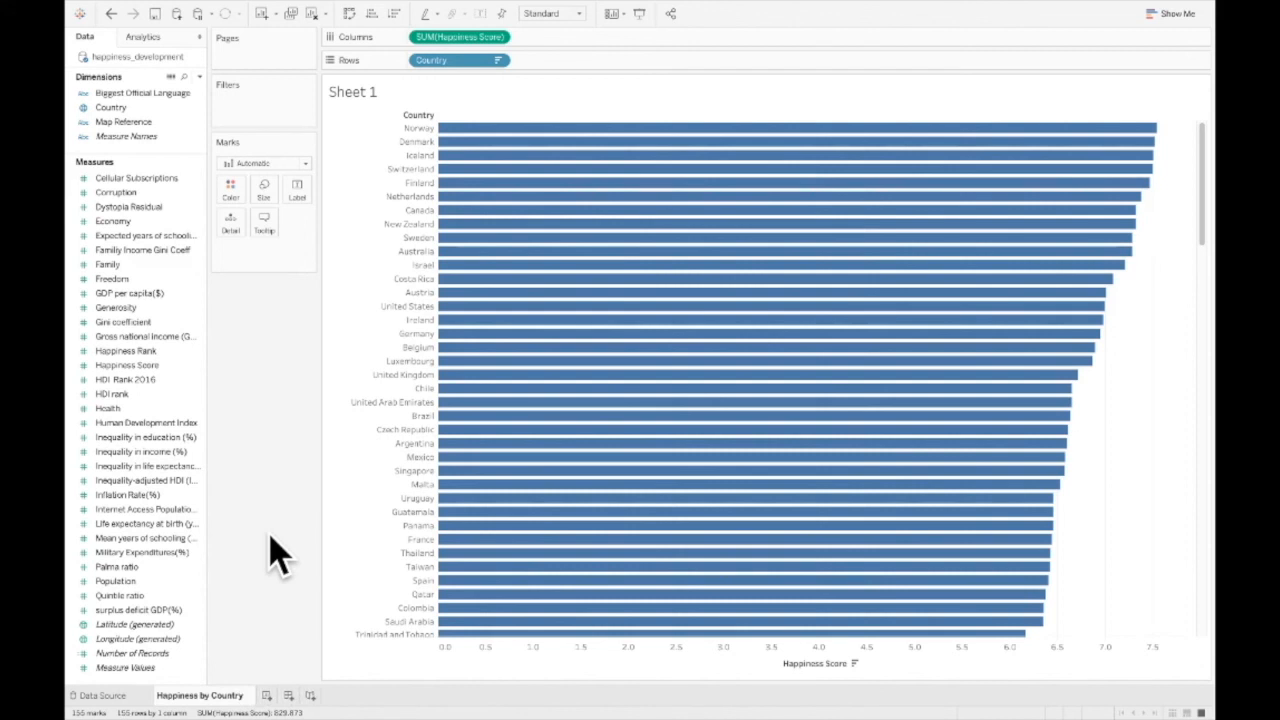
key("Return")
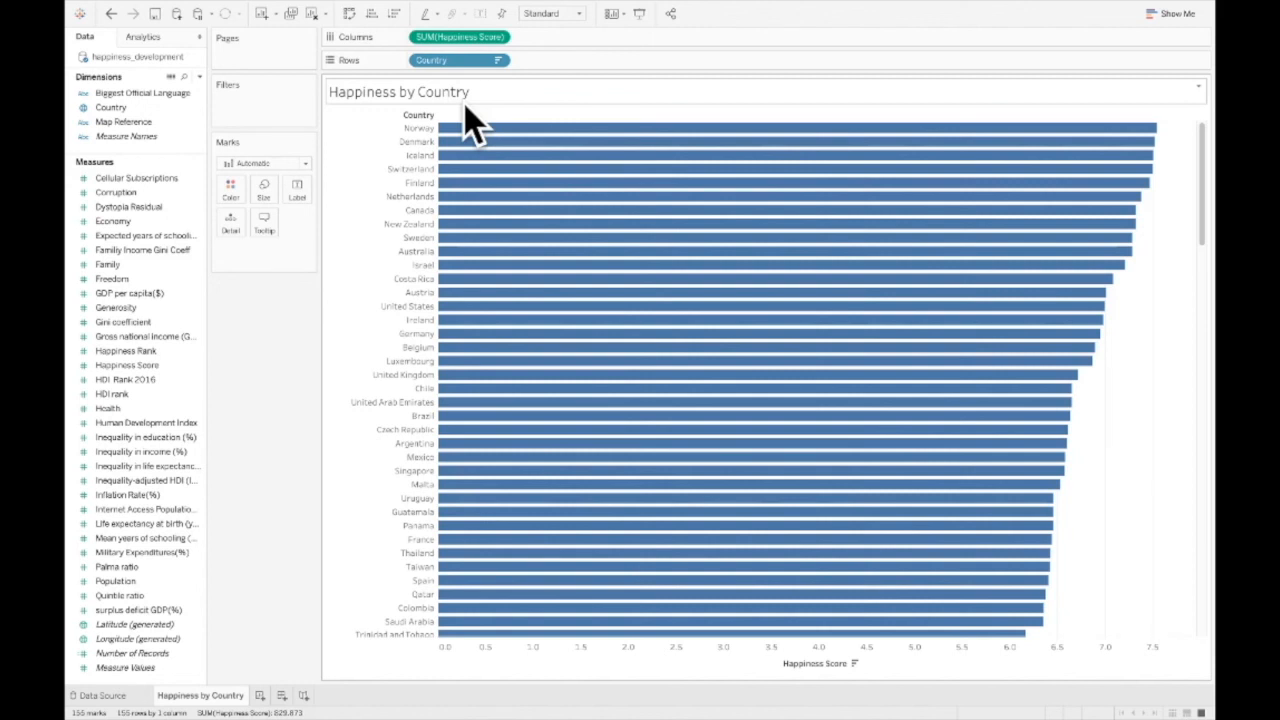
Save the workbook as "Tableau Tutorial" in the Workbooks folder, using the Tableau Packaged Workbook (*.twbx) format
left_click(157, 16)
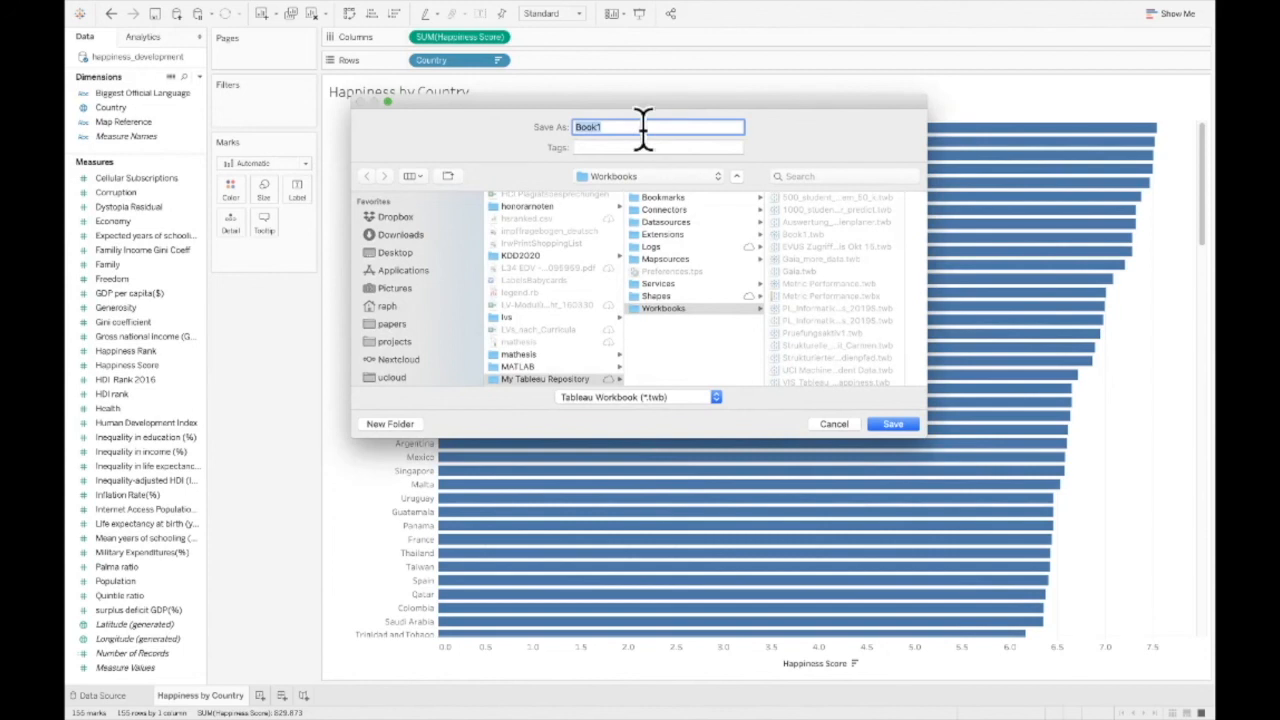
type("Tableau Tutoria")
left_click(660, 400)
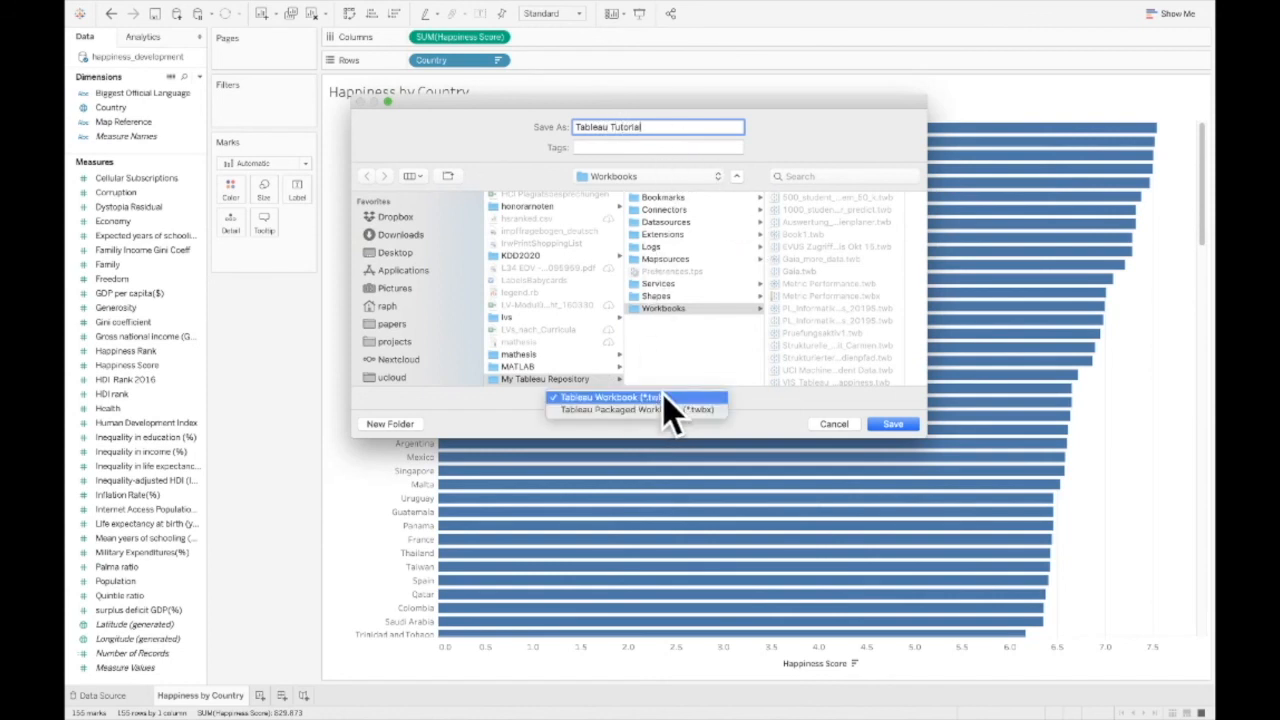
left_click(716, 412)
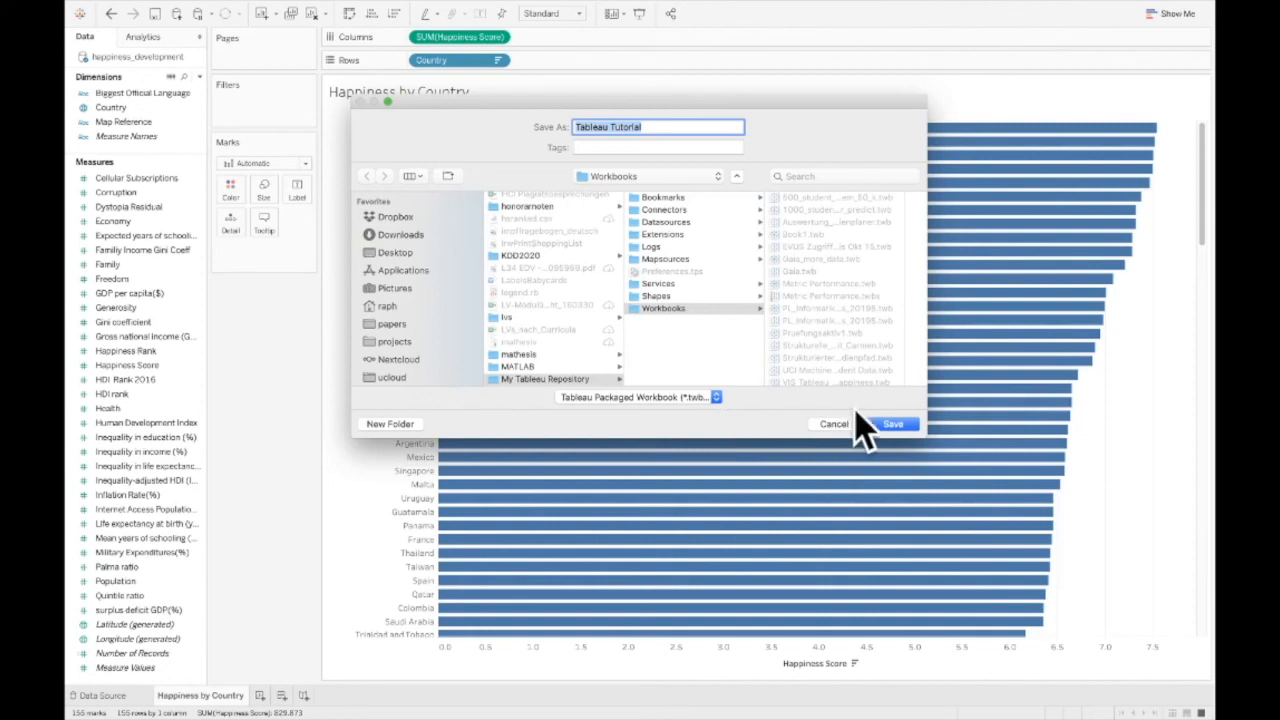
left_click(893, 424)
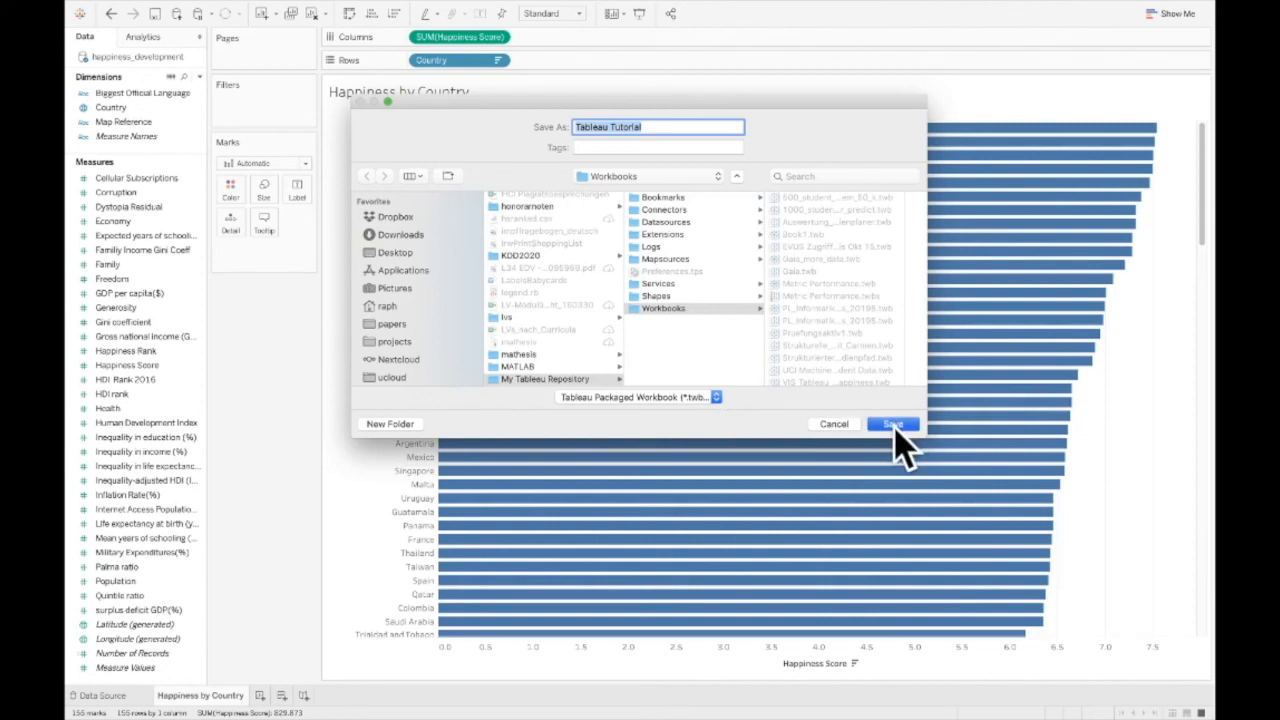